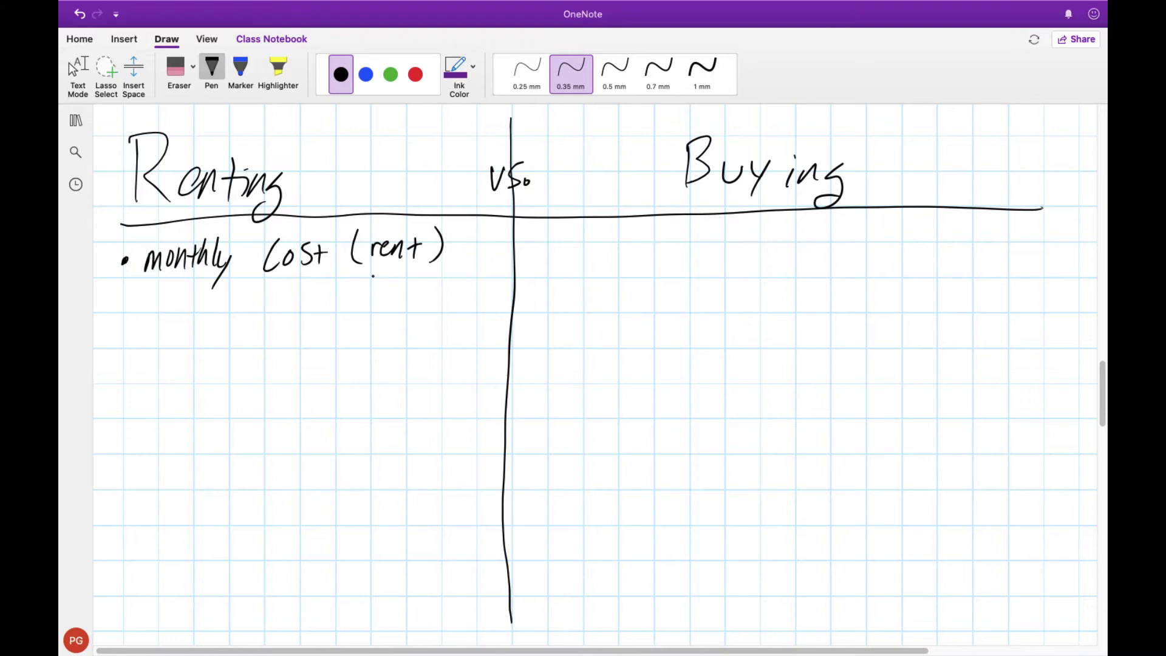
# Step: Start the next handwritten Renting bullet below 'monthly cost (rent)'
pyautogui.moveTo(126, 315); pyautogui.dragTo(127, 323)
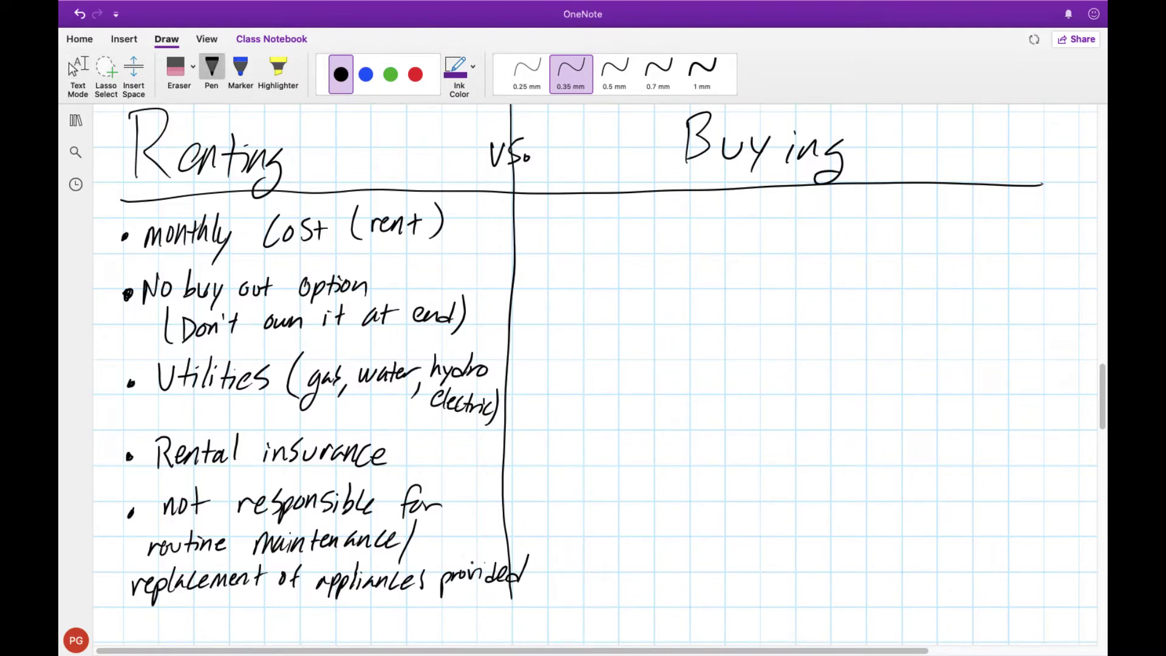
# Step: Dot the i in 'provided' while handwriting the remaining renting bullets
pyautogui.click(471, 557)
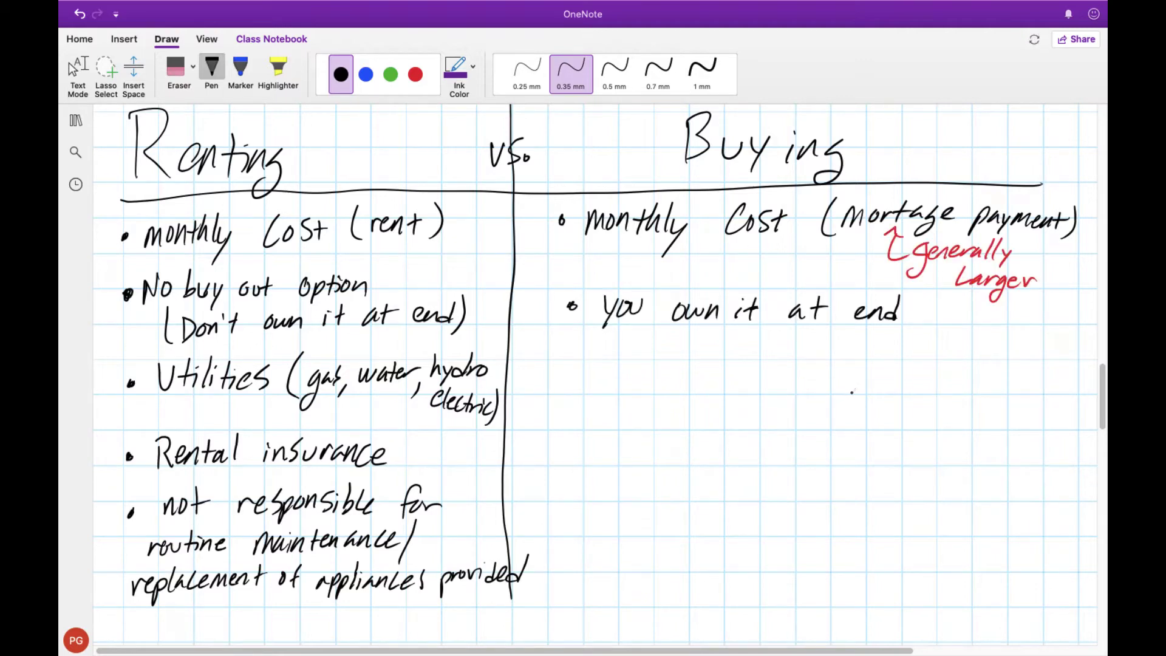
# Step: Handwrite the Buying bullets below 'you own it at end', then scroll down to the typed word problem
pyautogui.click(570, 392)
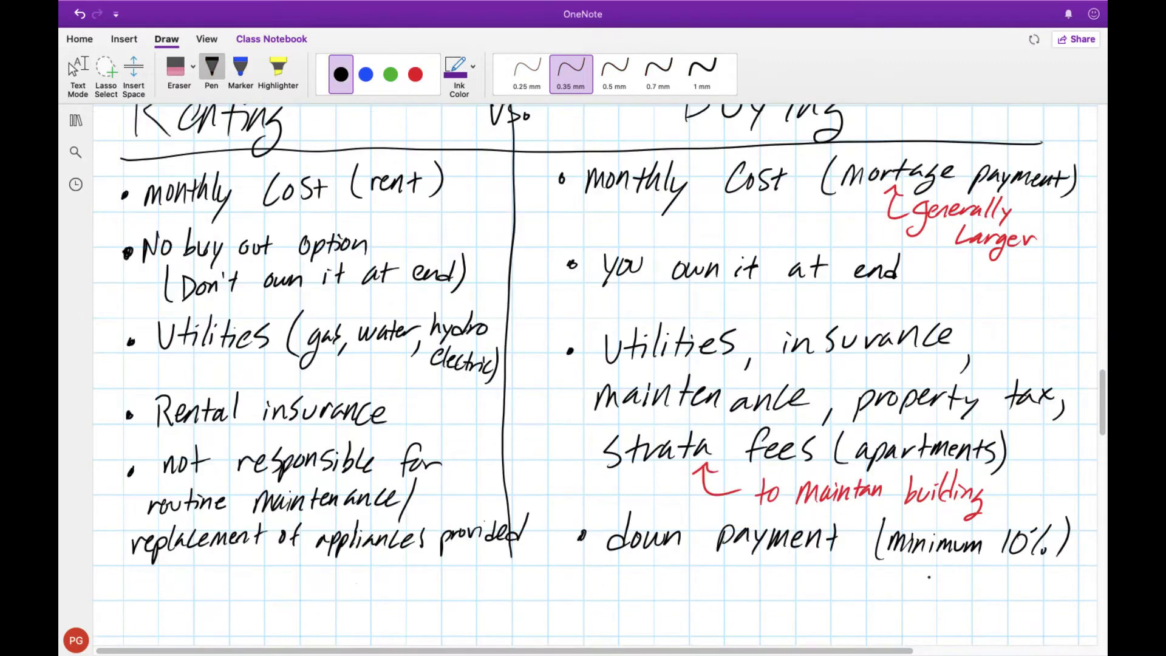
pyautogui.scroll(2, 734, 592)
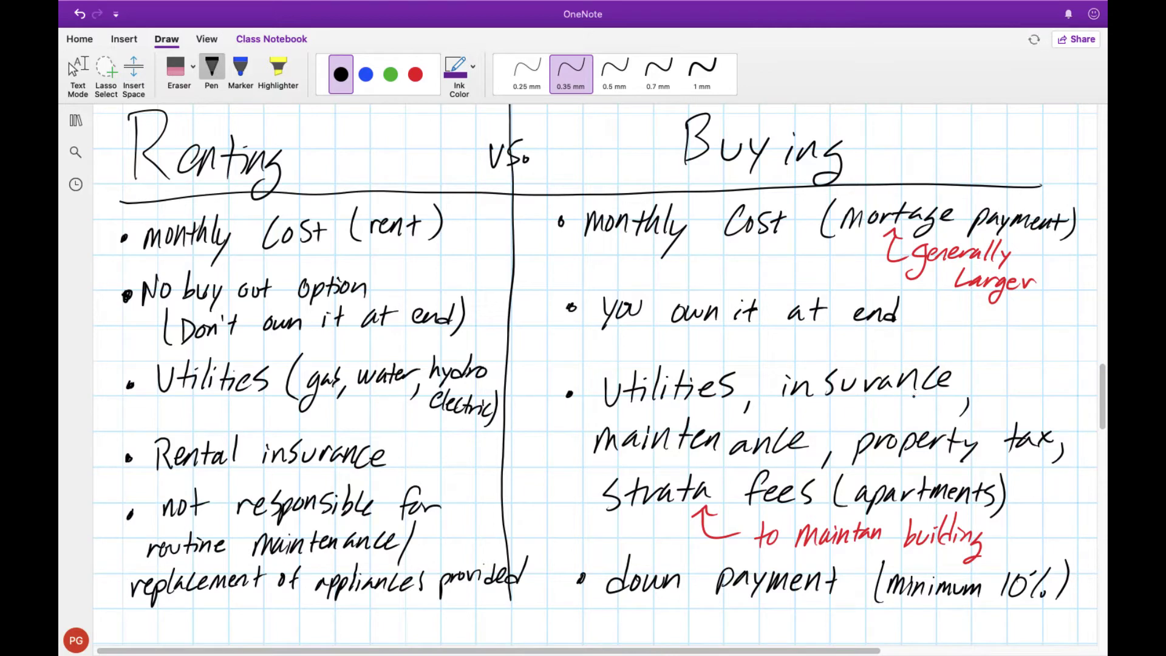
pyautogui.scroll(-15, 240, 232)
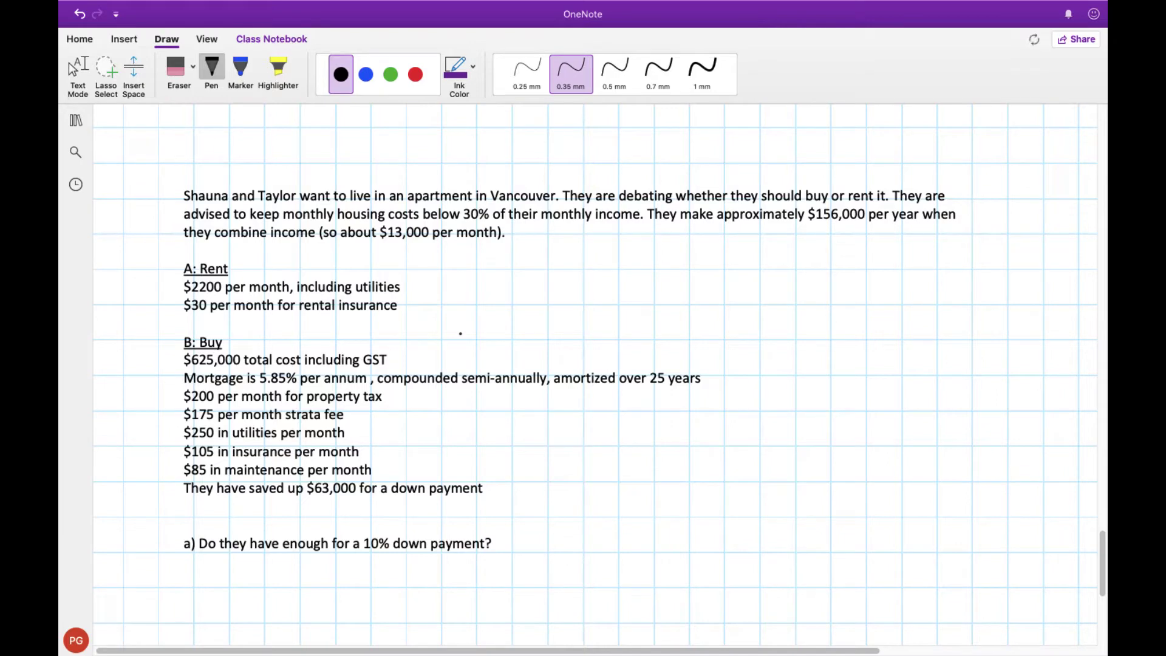
# Step: Scroll down until questions a) and b) of the Vancouver problem are visible
pyautogui.scroll(-2, 457, 336)
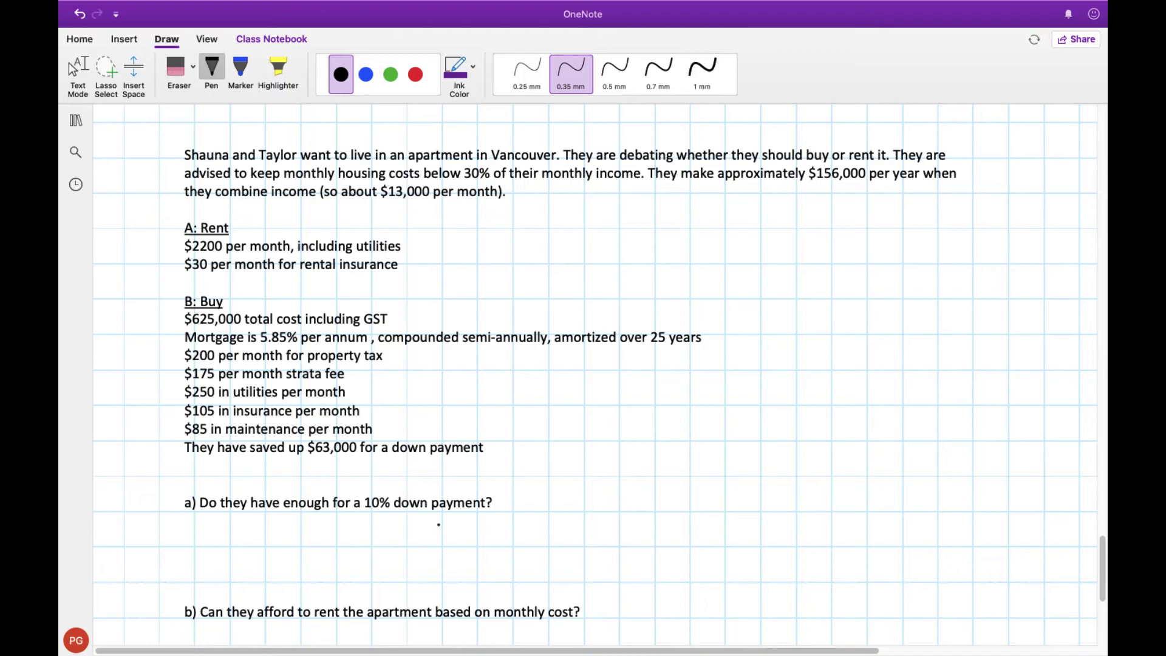
# Step: Compute the $62,500 minimum down payment with =625000*0.1 in A3, then return to question a)
pyautogui.press('super+Tab')
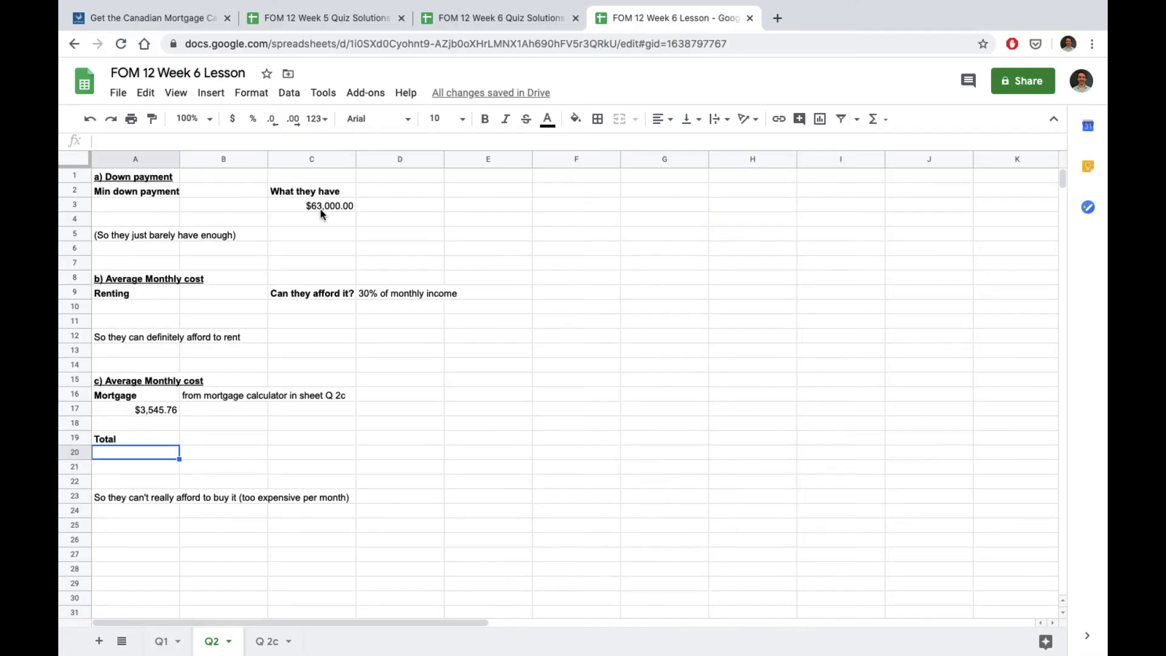
pyautogui.click(145, 211)
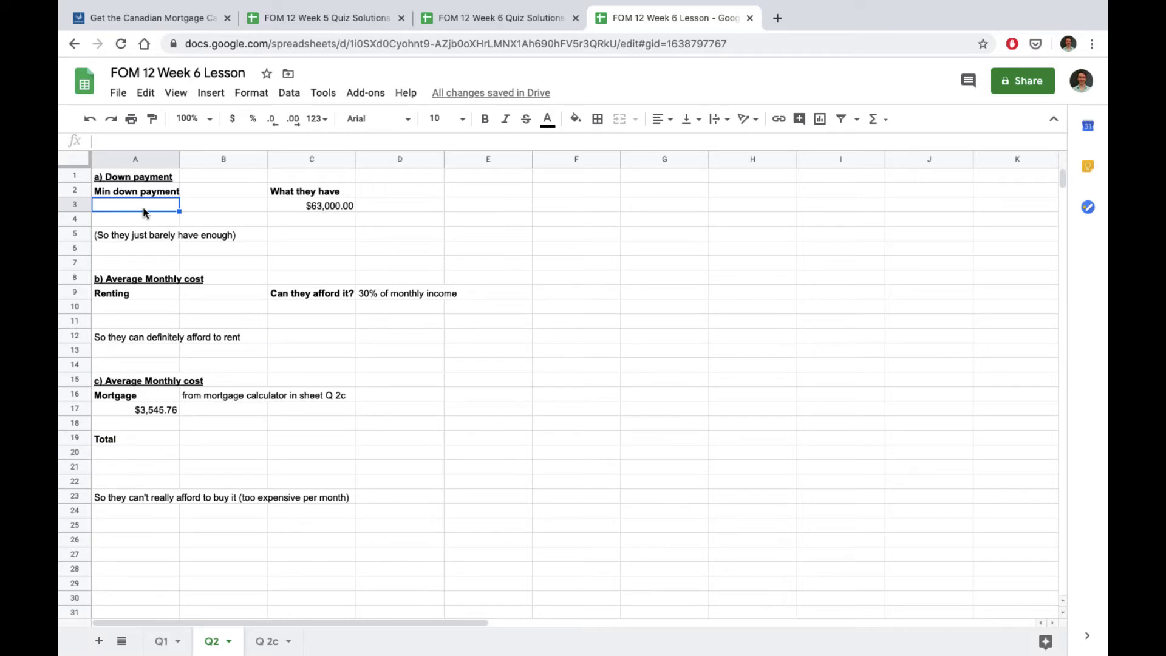
pyautogui.write('=6')
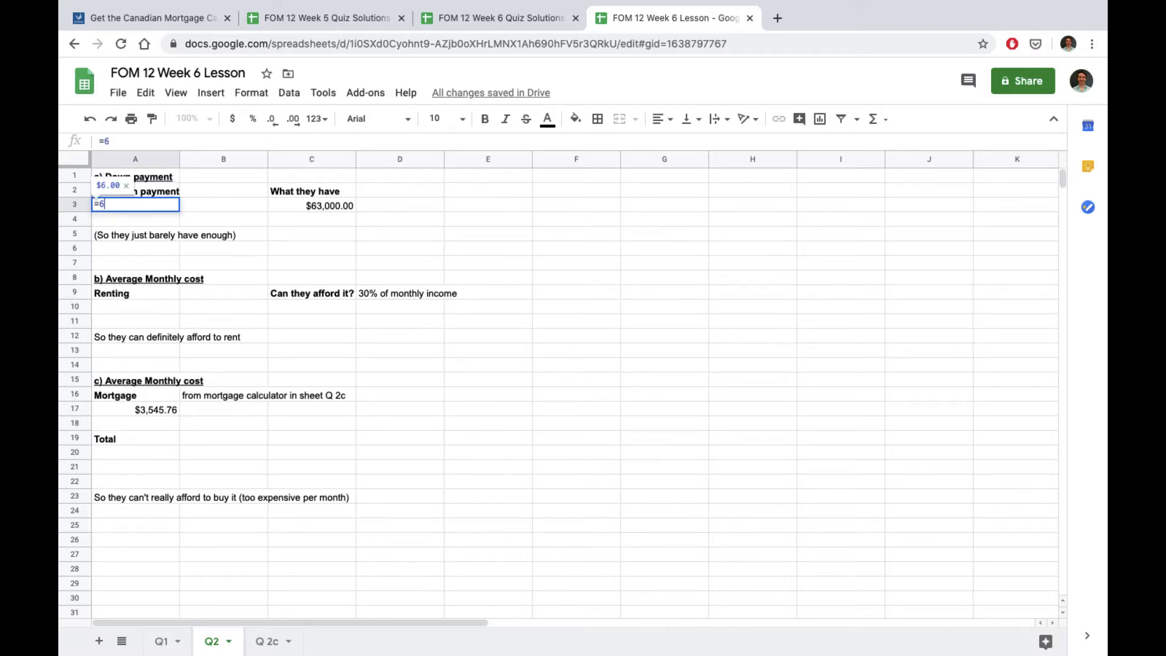
pyautogui.write('25000*')
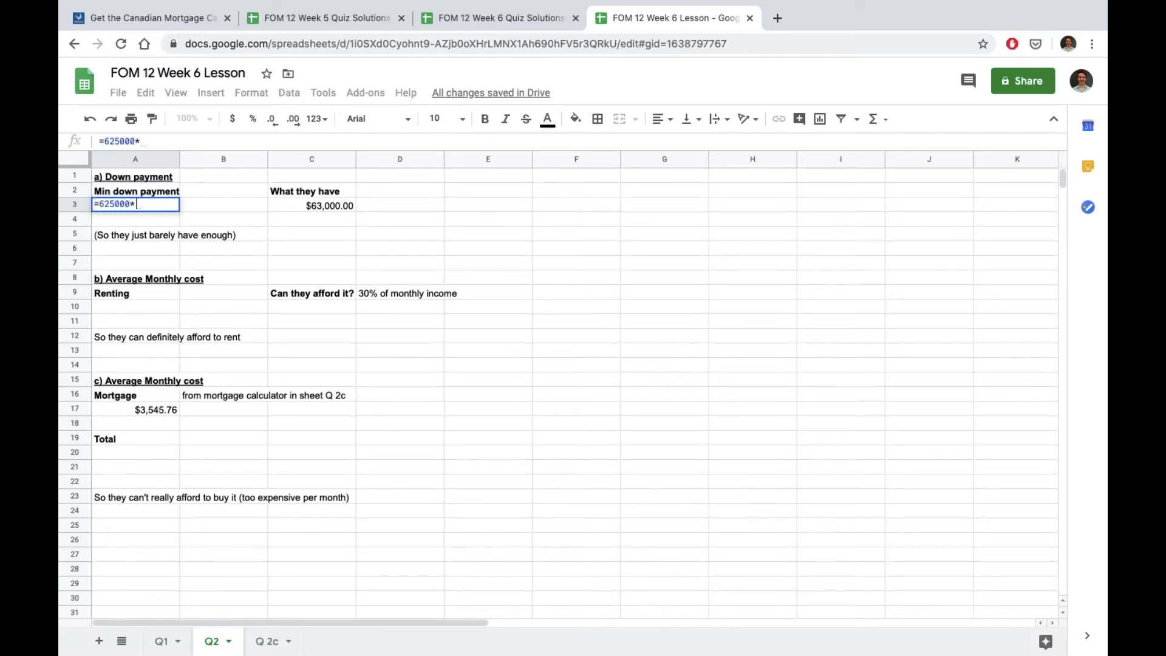
pyautogui.write('0.1')
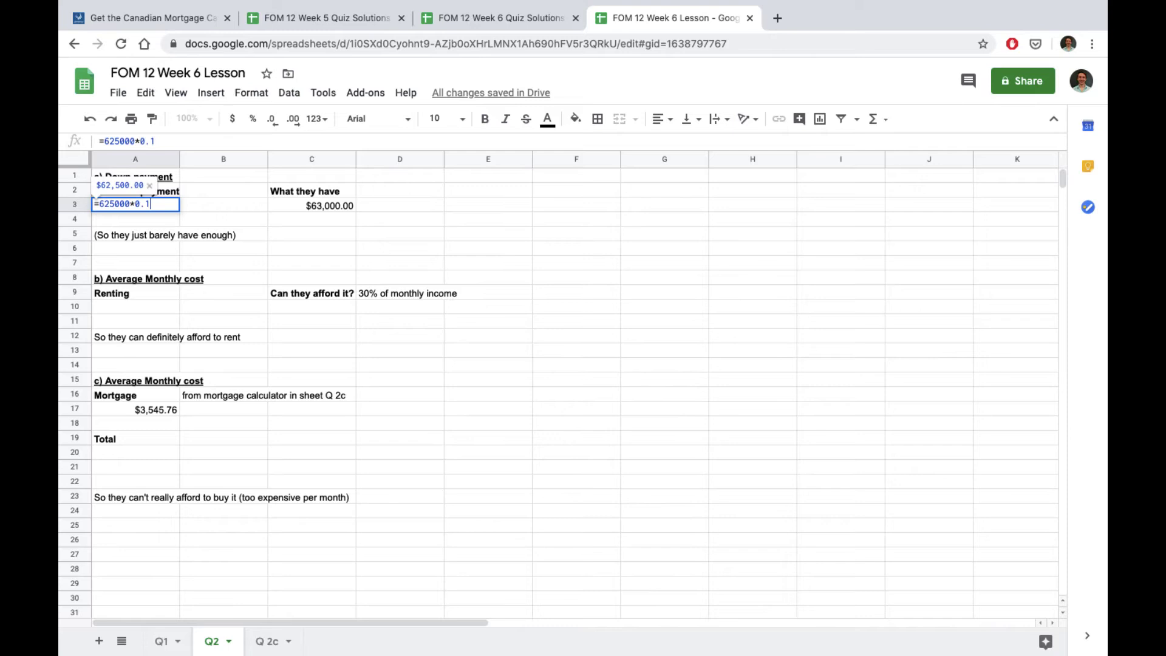
pyautogui.press('Return')
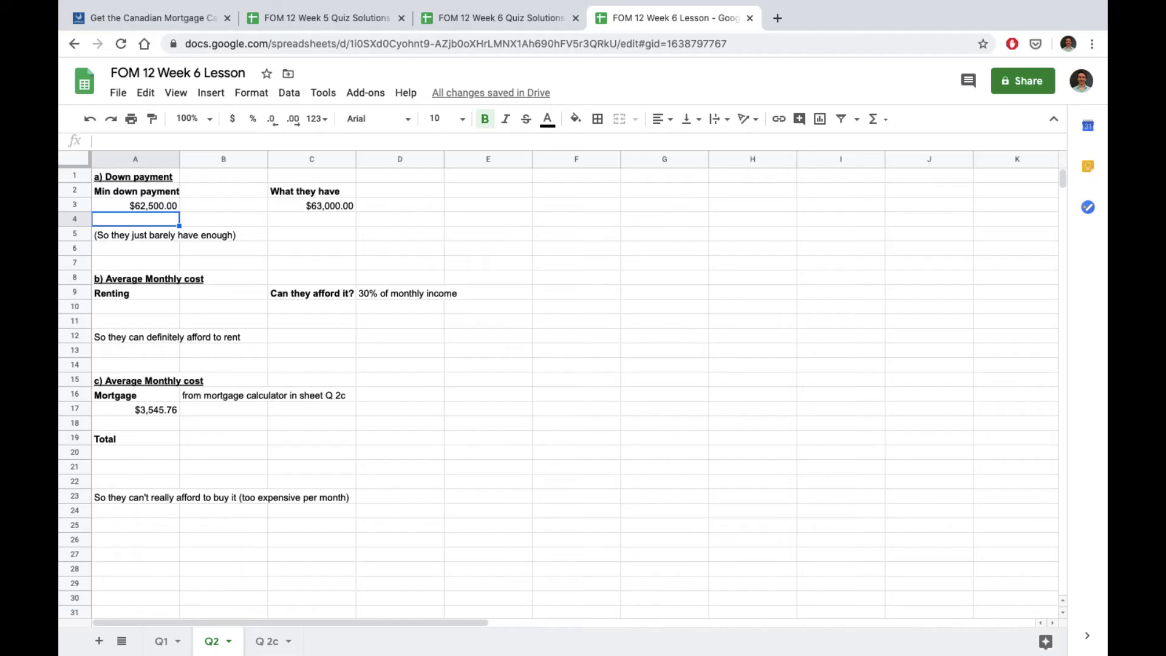
pyautogui.press('super+Tab')
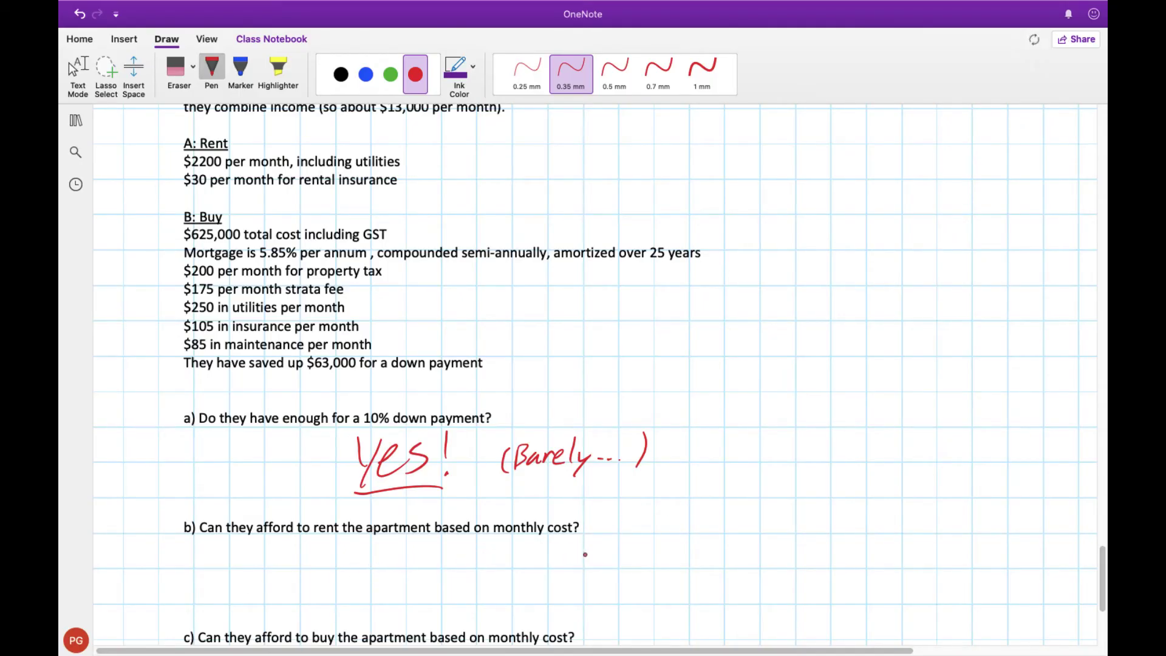
pyautogui.scroll(2, 584, 551)
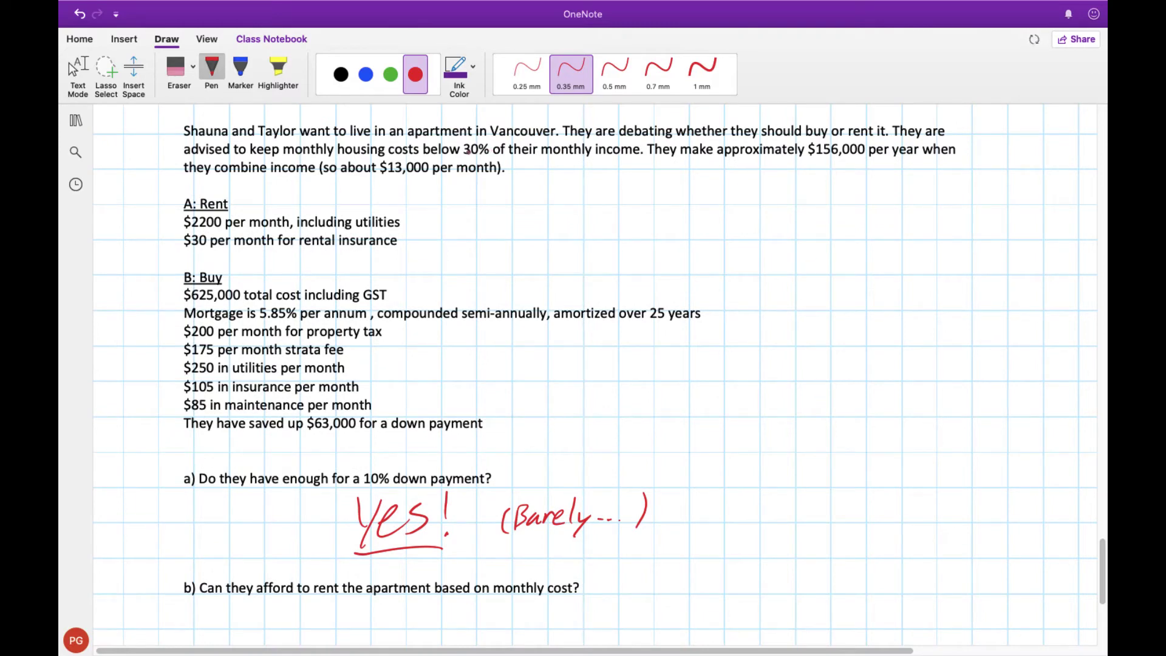
# Step: Enter =2200+30 in A10 for a $2,230.00 total monthly rent
pyautogui.press('super+Tab')
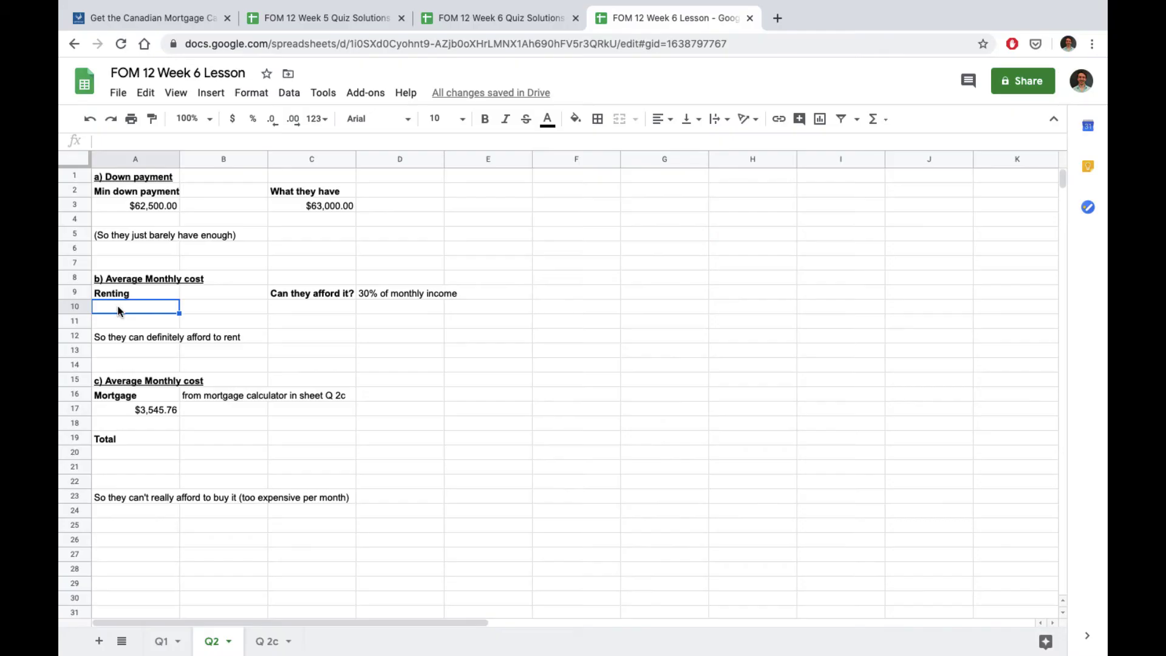
pyautogui.write('=')
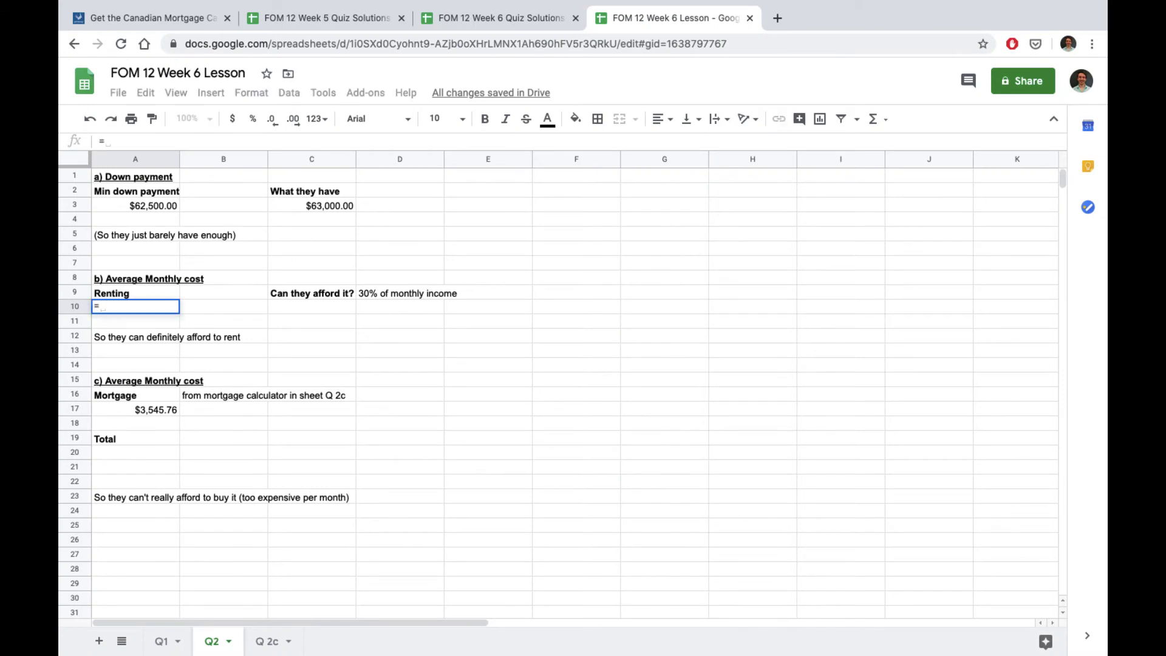
pyautogui.write('2200')
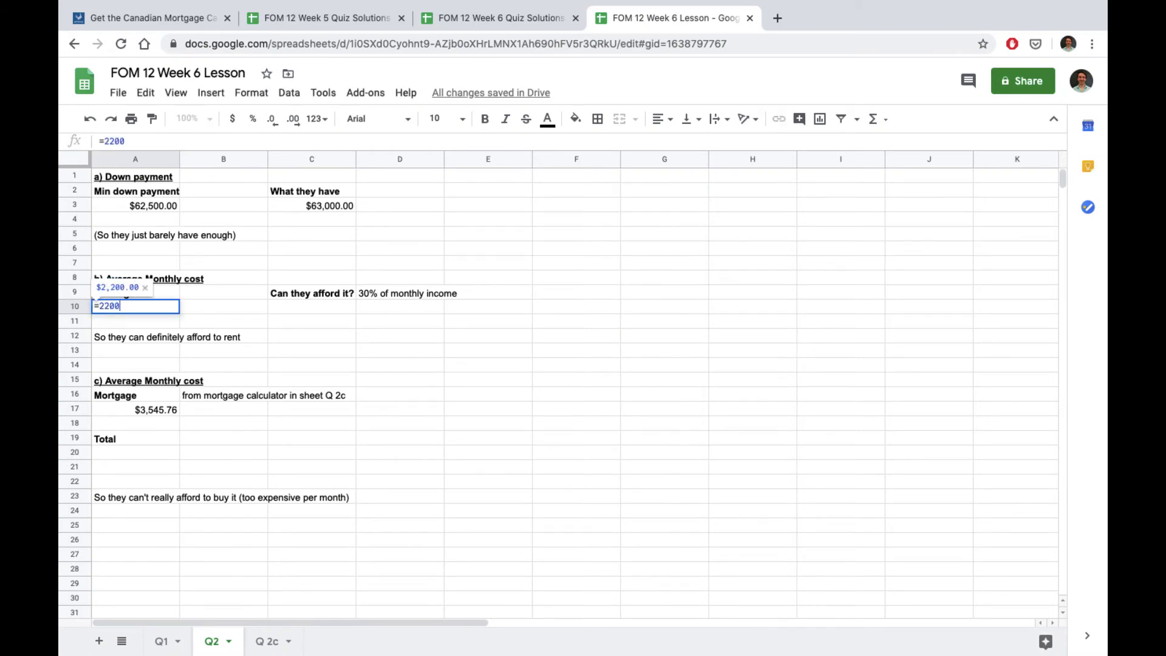
pyautogui.write('+30')
pyautogui.press('Return')
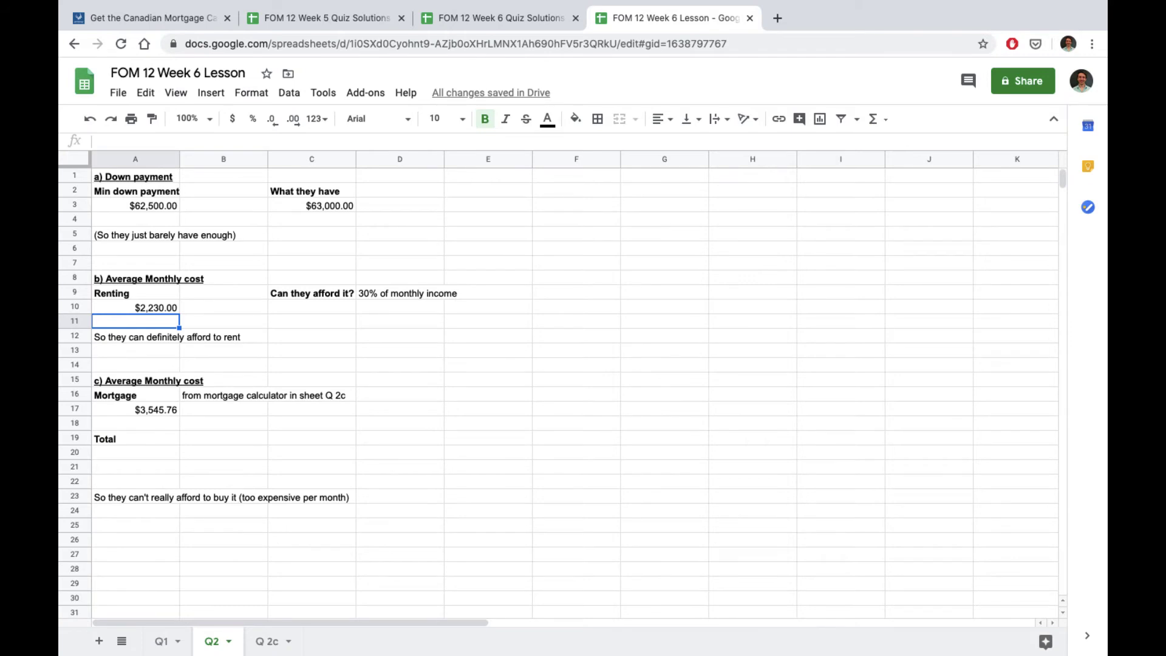
# Step: Enter =13000*0.3 in C10 for the $3,900.00 income limit, then switch OneNote to Text Mode
pyautogui.click(327, 308)
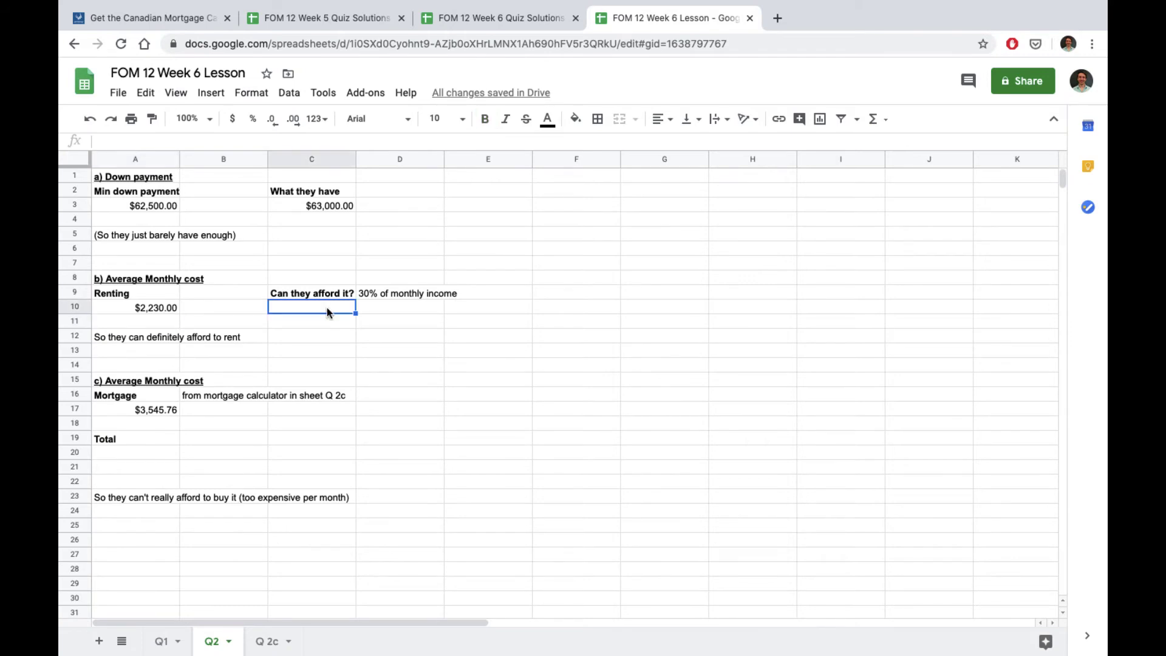
pyautogui.write('=13')
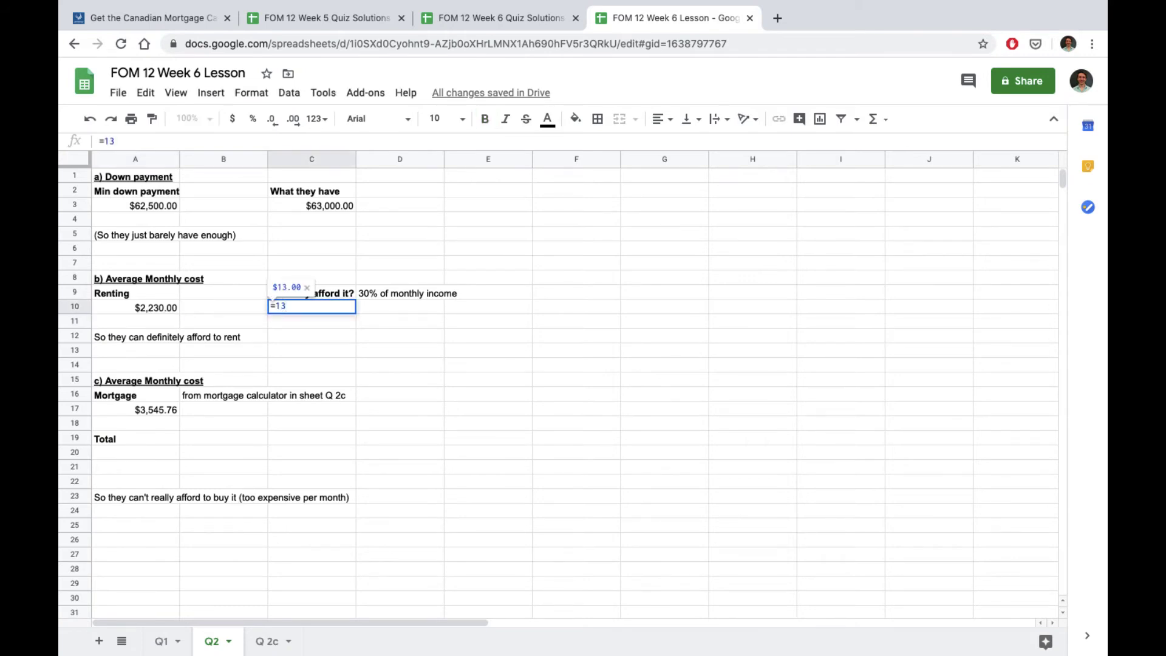
pyautogui.write('000*0.3')
pyautogui.press('Return')
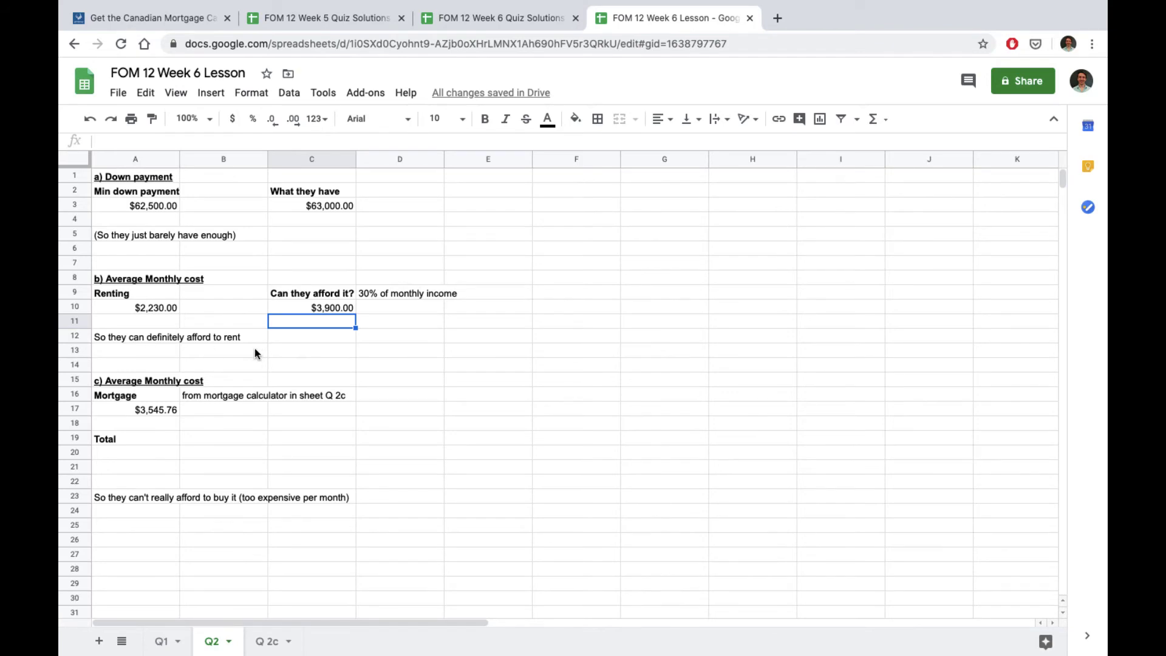
pyautogui.press('super+Tab')
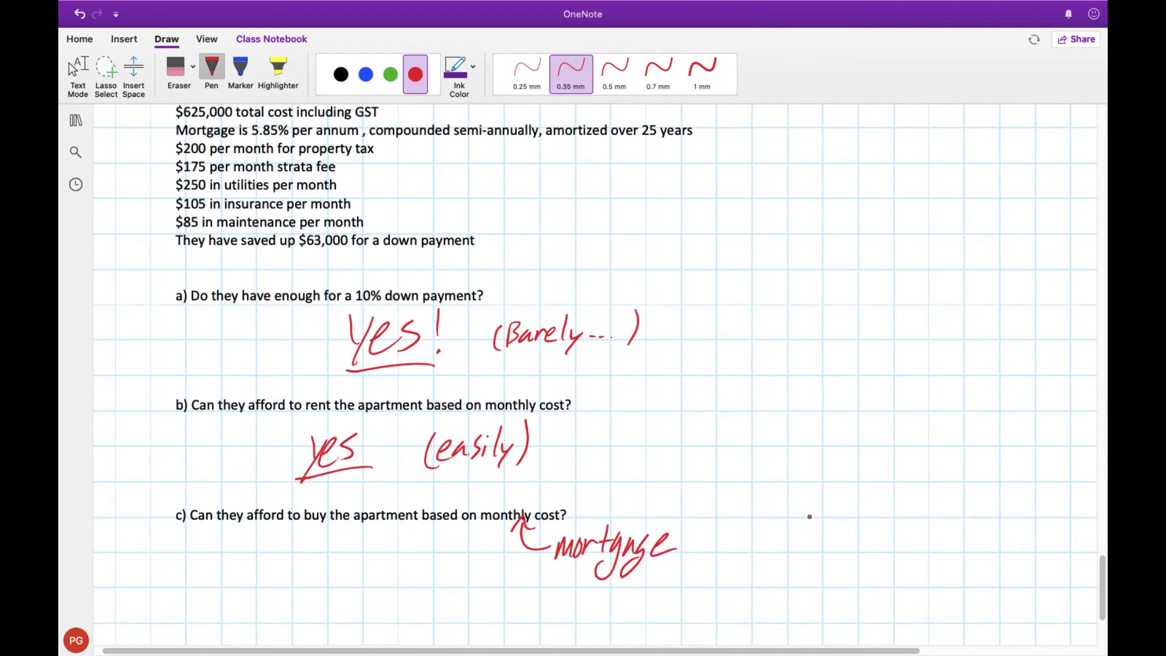
pyautogui.click(73, 67)
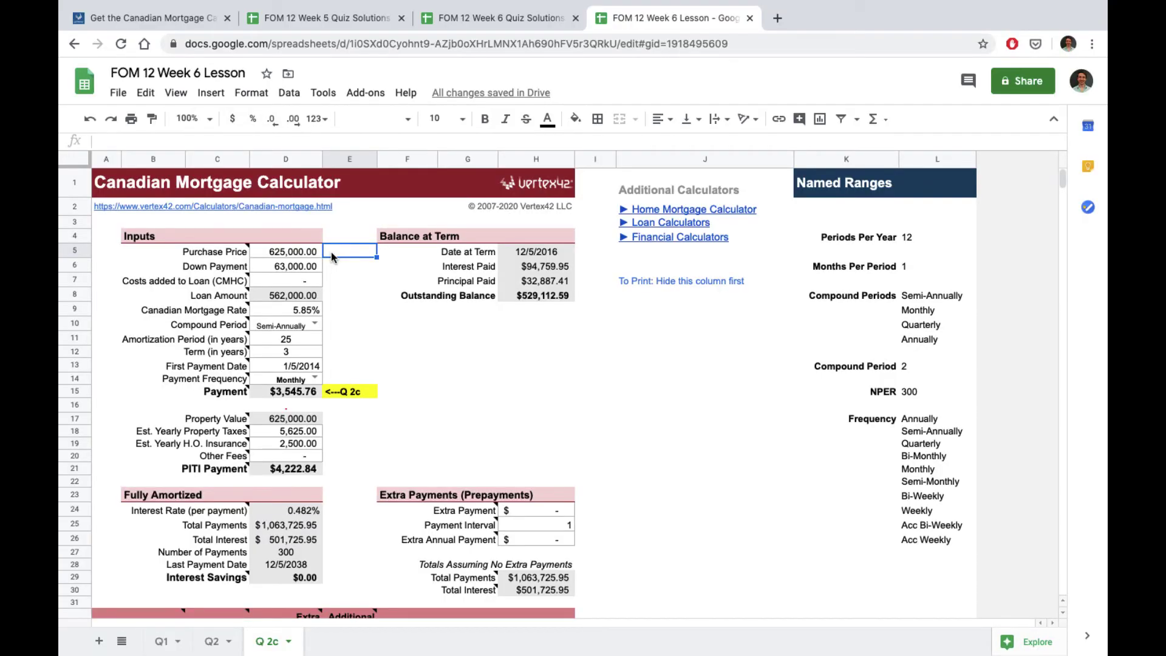
# Step: Review the Q 2c inputs from purchase price through payment frequency, then switch to sheet Q2
pyautogui.press('Left')
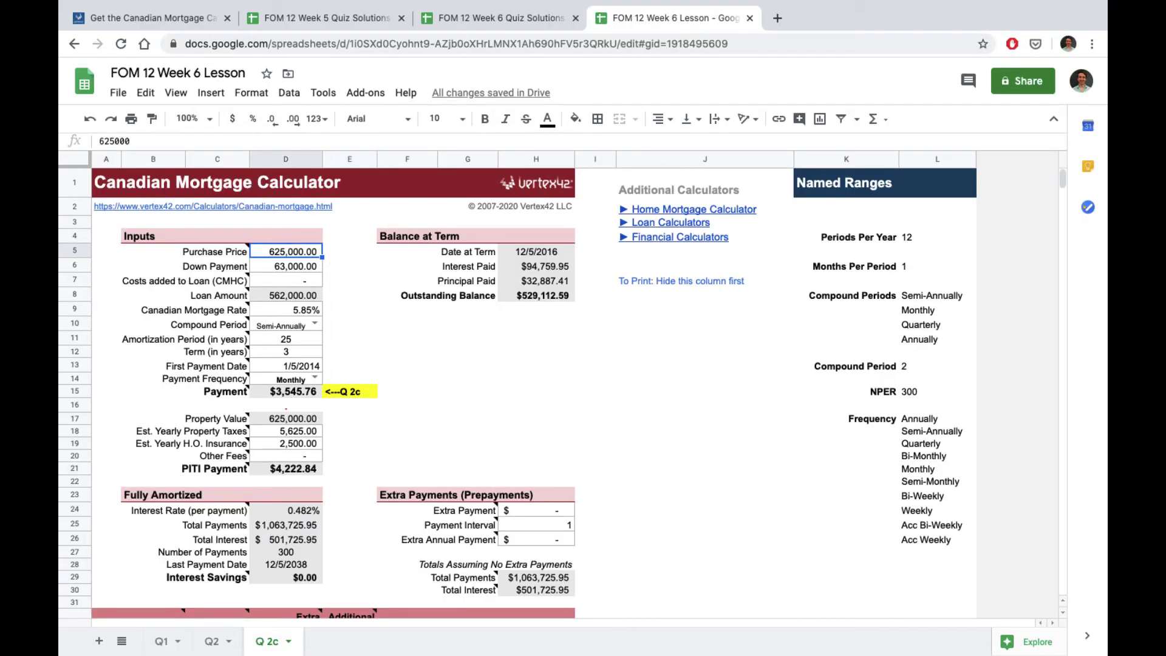
pyautogui.press('Down')
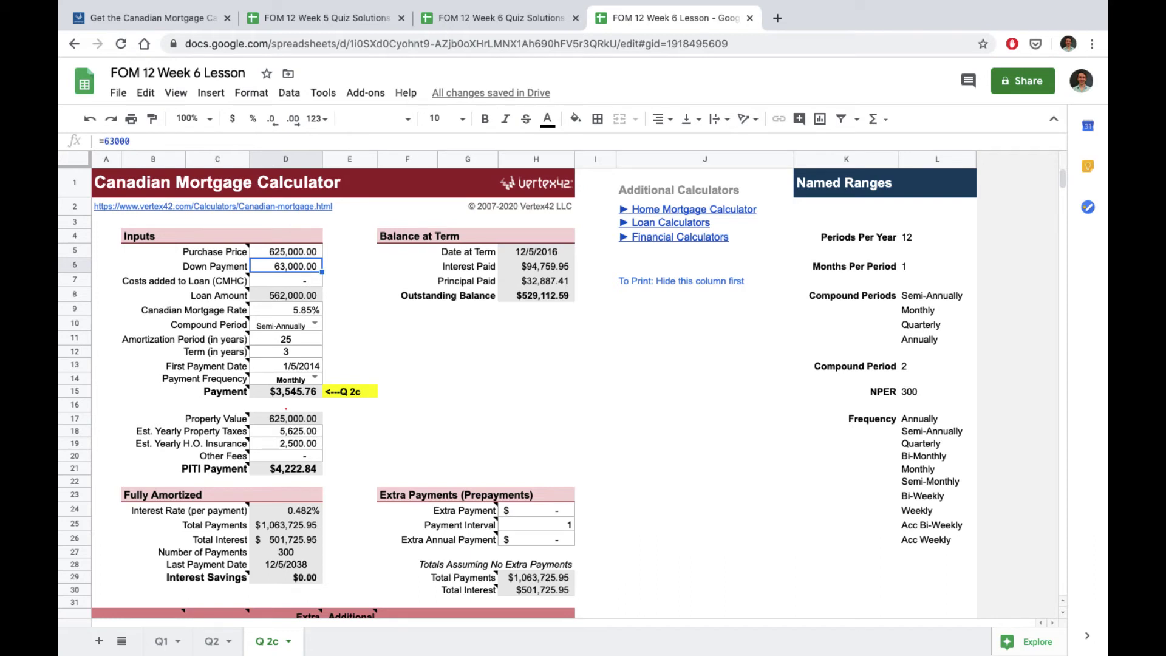
pyautogui.press('Down')
pyautogui.press('Down')
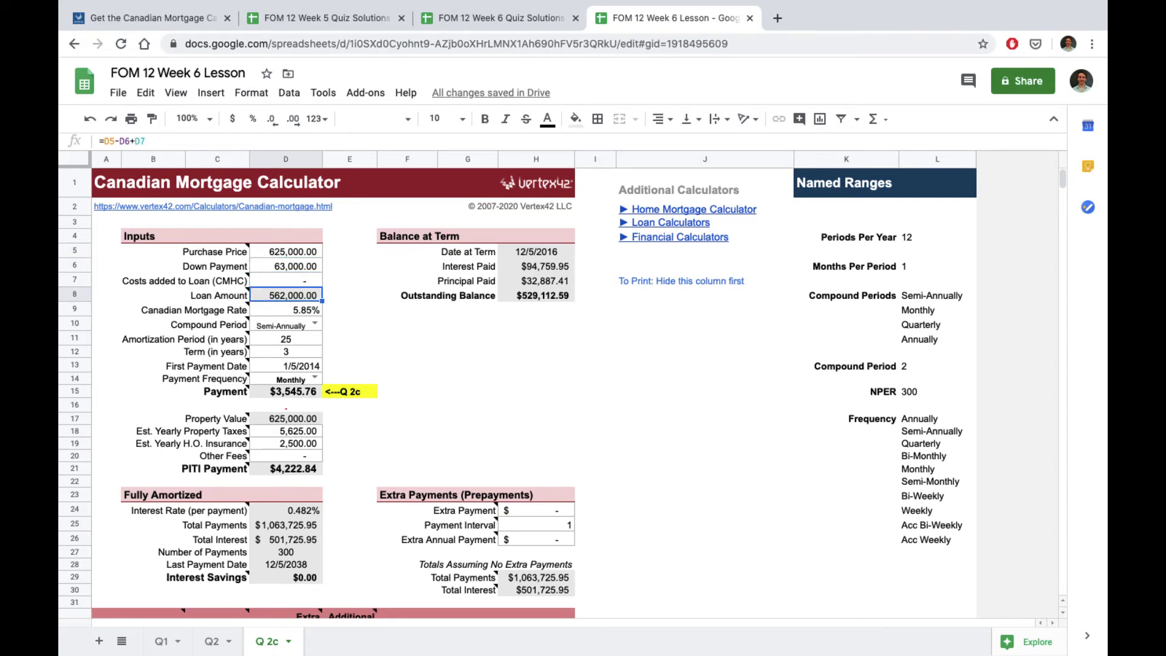
pyautogui.press('Down')
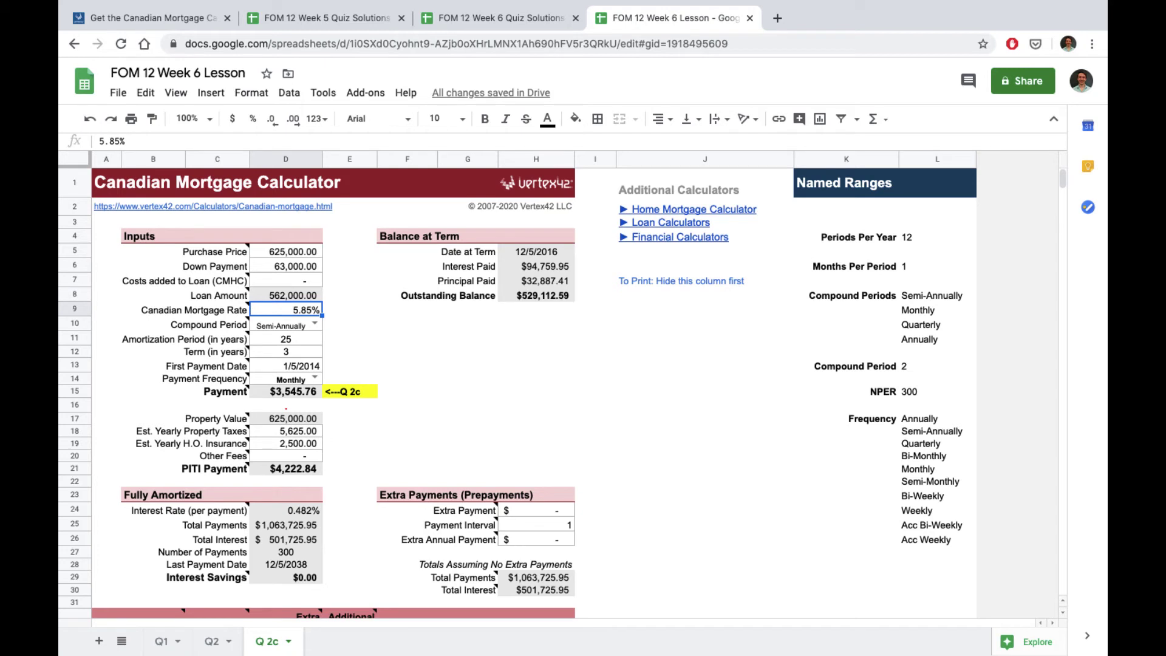
pyautogui.press('Down')
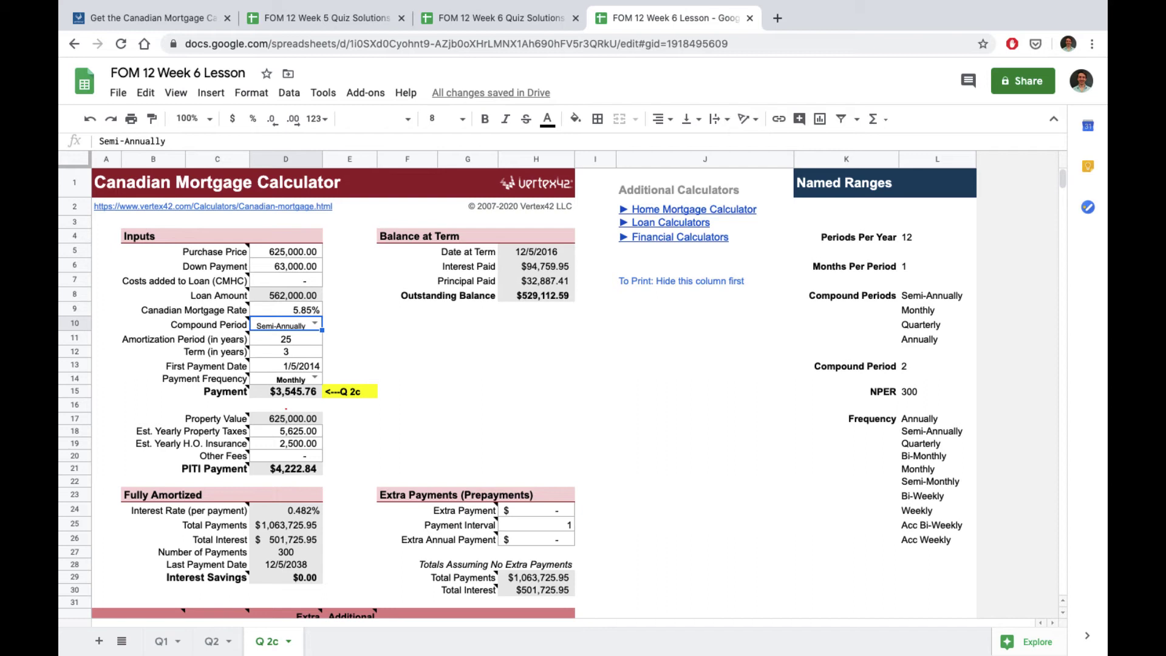
pyautogui.press('Down')
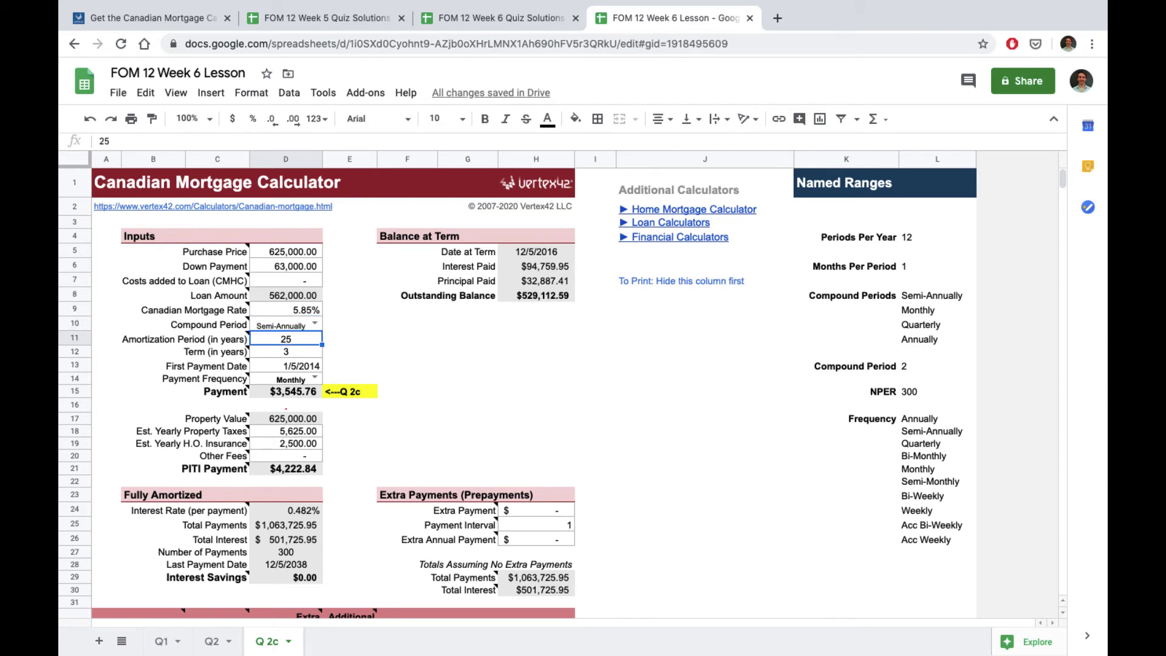
pyautogui.press('Down')
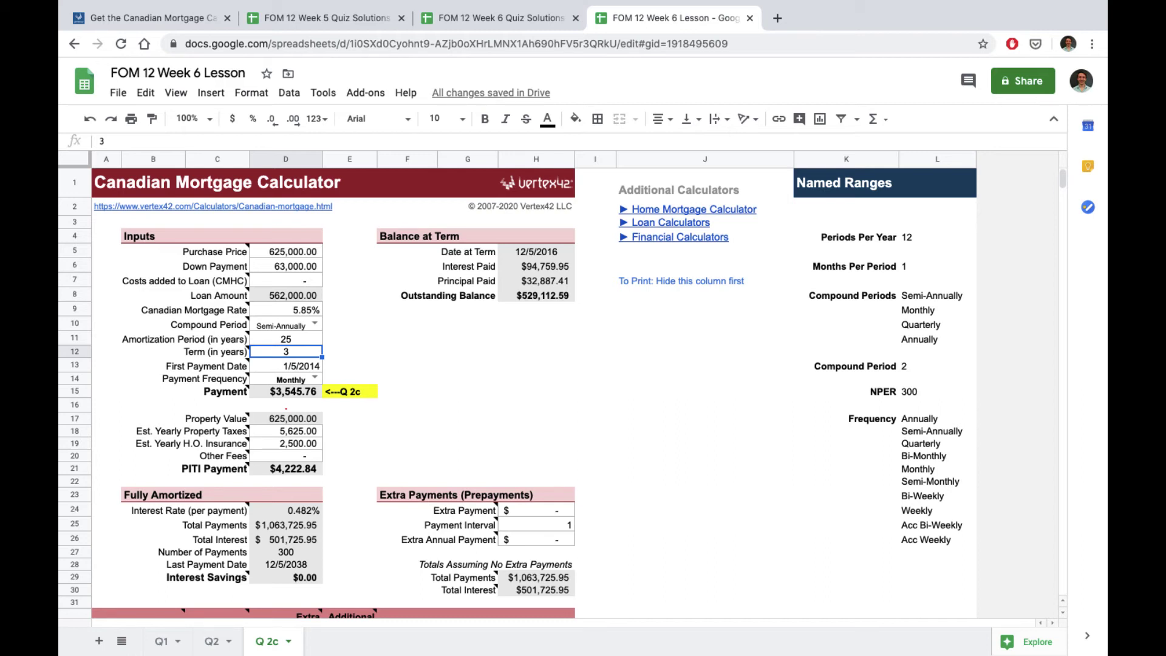
pyautogui.click(285, 379)
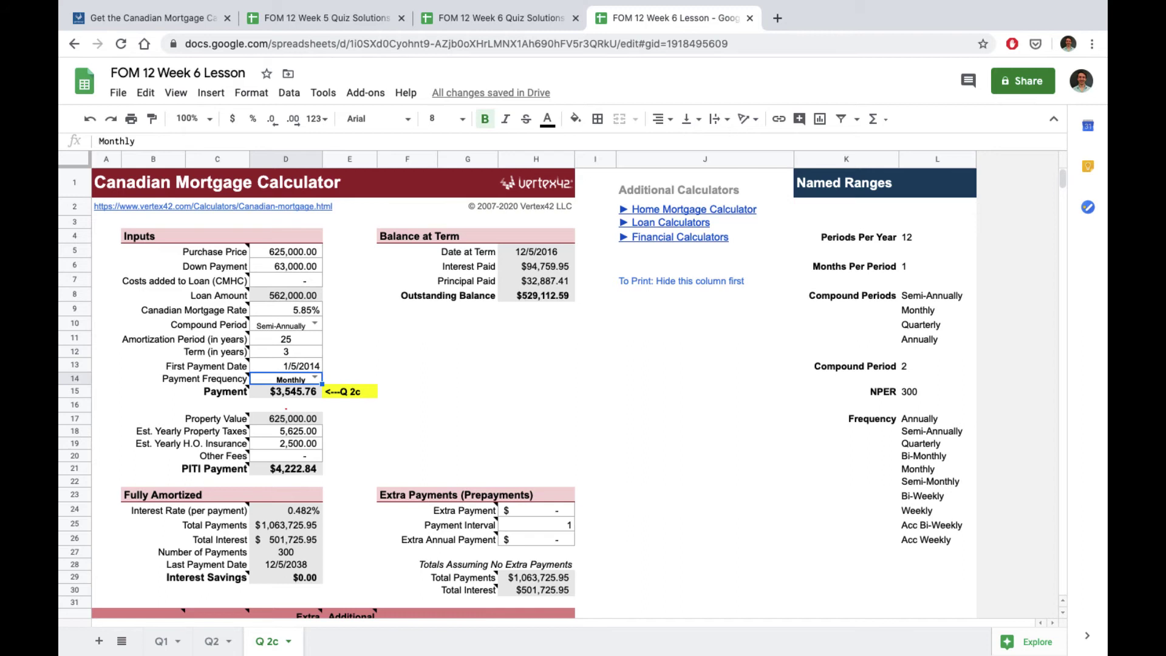
pyautogui.click(285, 404)
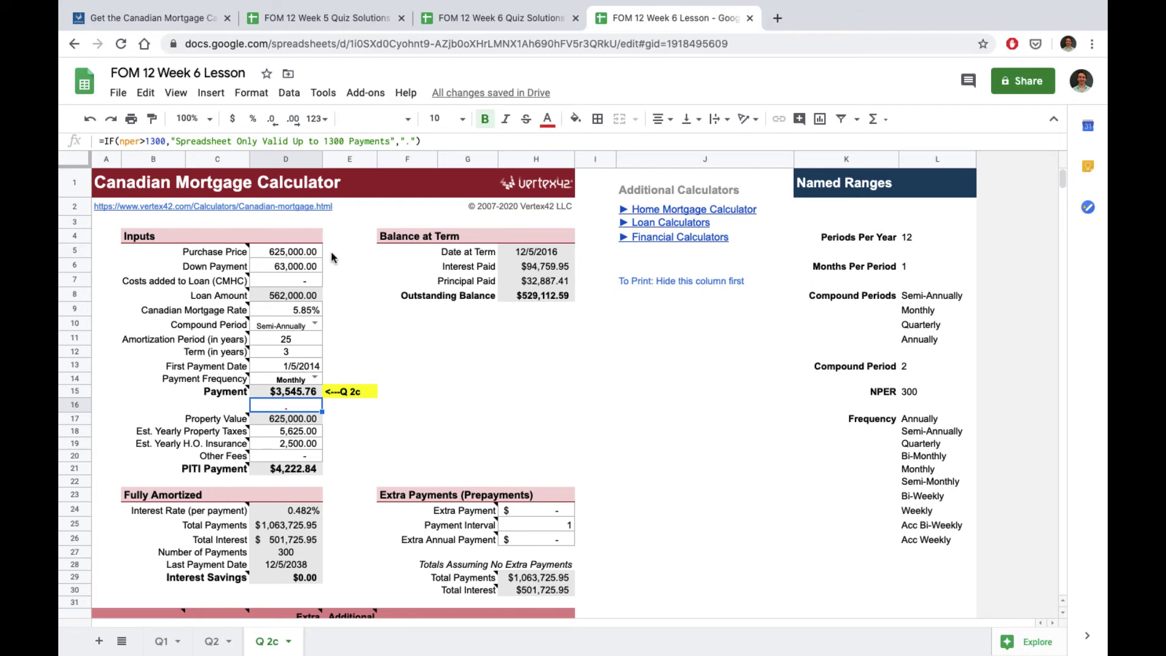
pyautogui.hotkey('ctrl', 'shift', 'pageup')
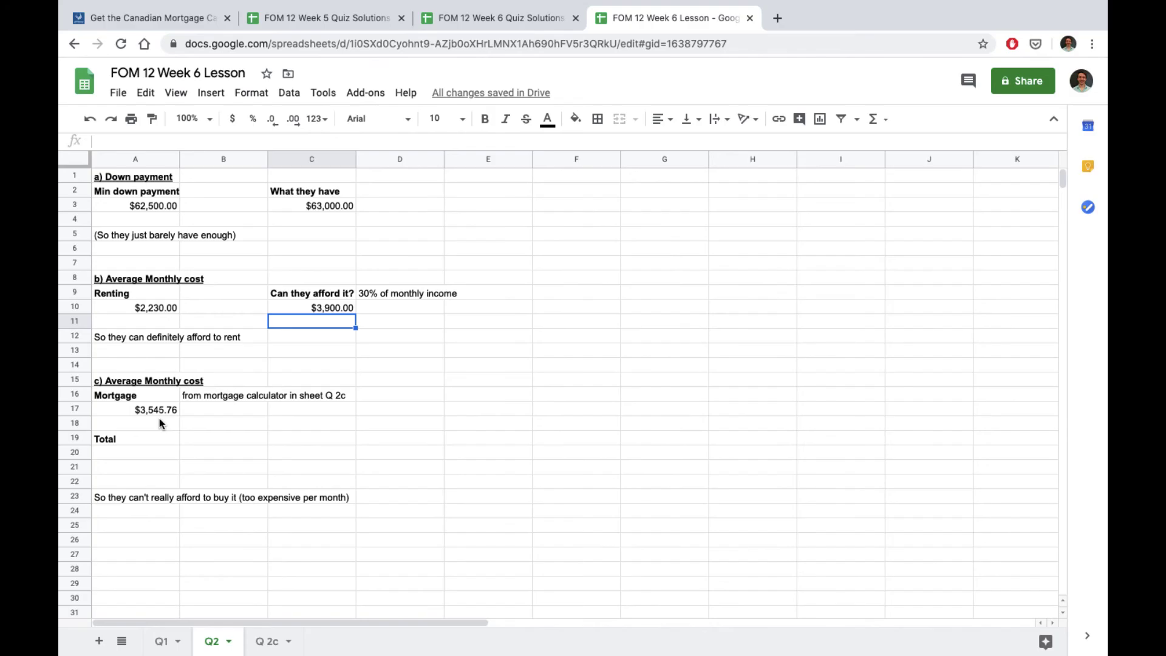
# Step: Paste the $4,360.76 total monthly buying cost into A20, then return to OneNote question c)
pyautogui.press('super+Tab')
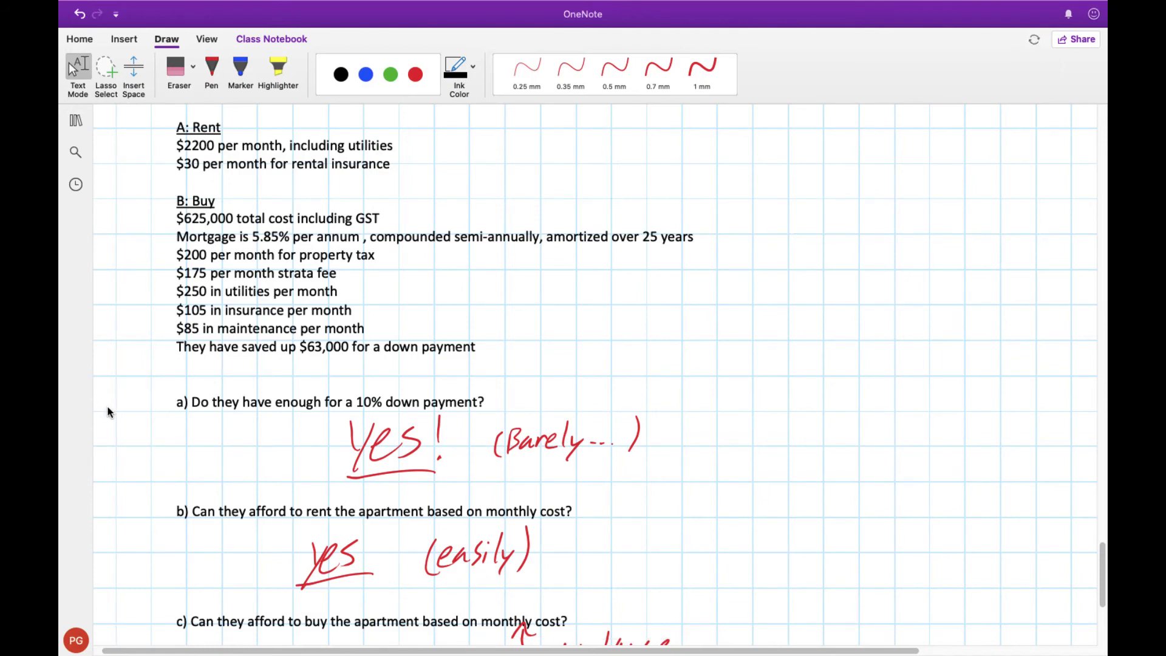
pyautogui.press('super+Tab')
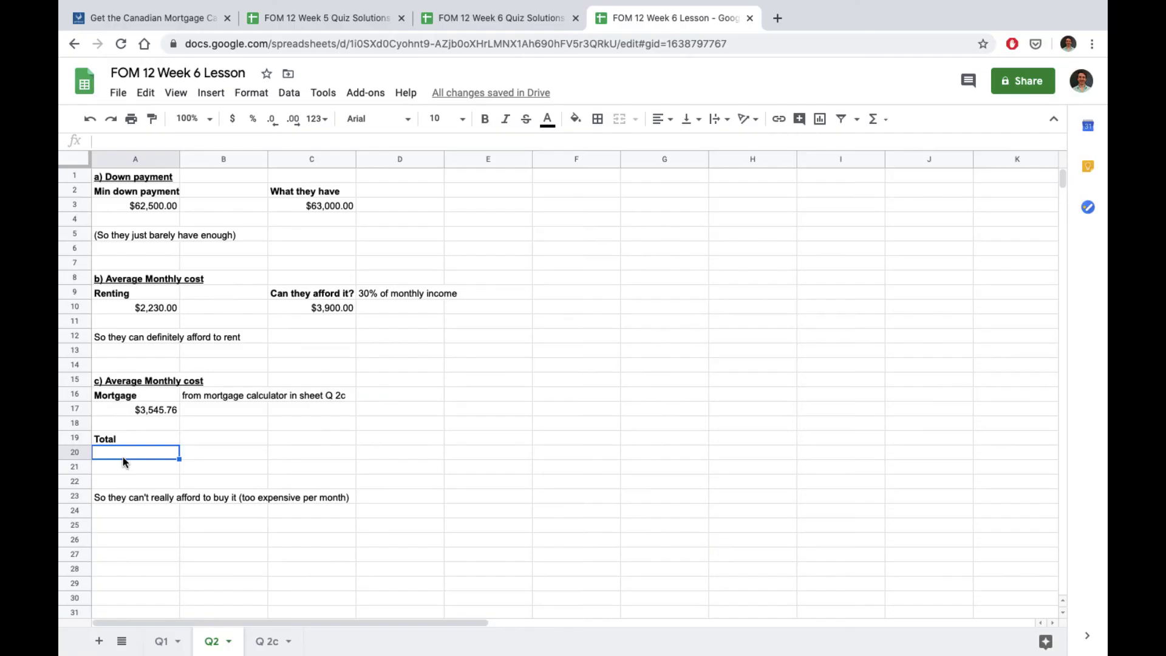
pyautogui.write('$4,360.76')
pyautogui.press('Return')
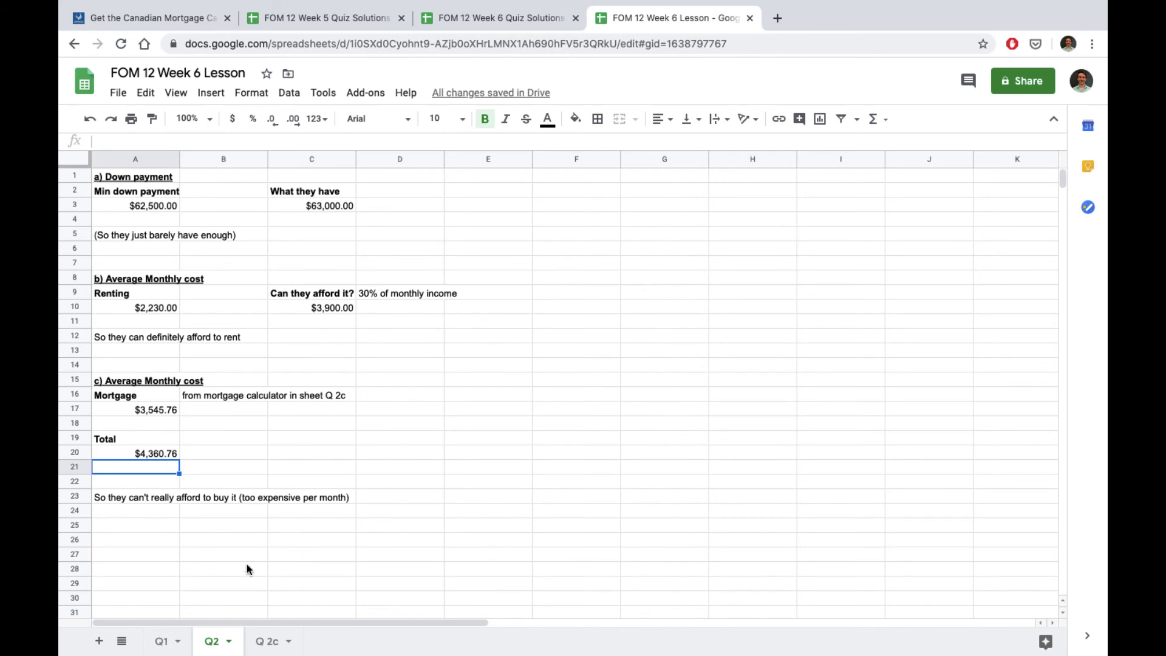
pyautogui.press('super+Tab')
pyautogui.scroll(2, 568, 526)
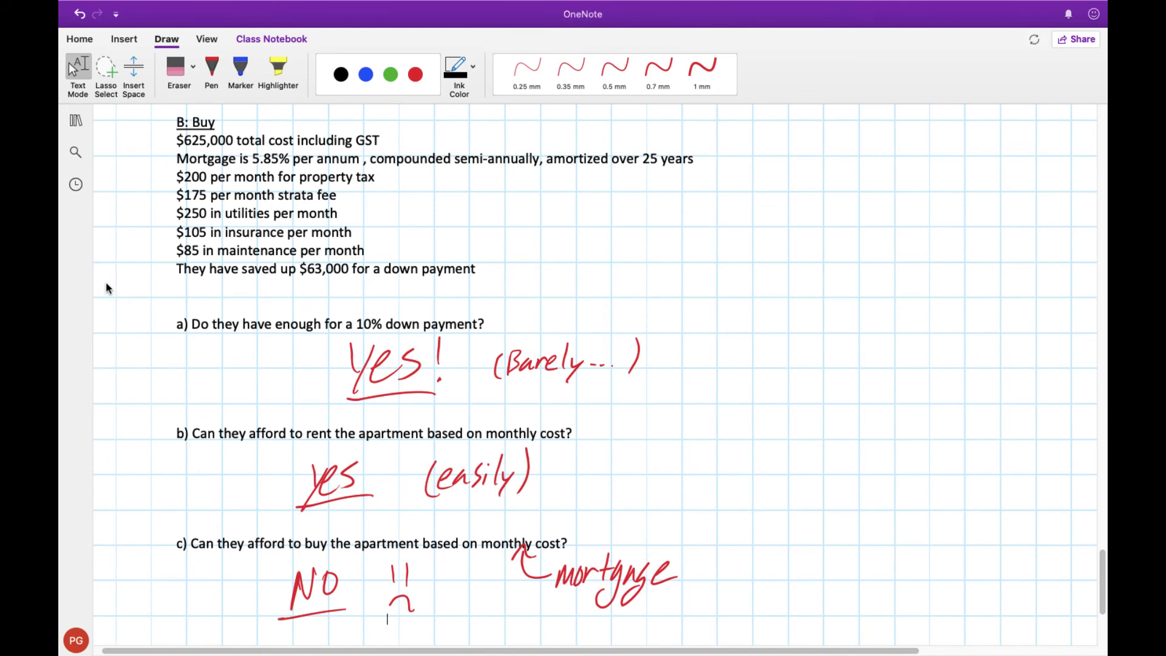
# Step: Go back to the Q 2c mortgage calculator sheet in Google Sheets
pyautogui.press('super+Tab')
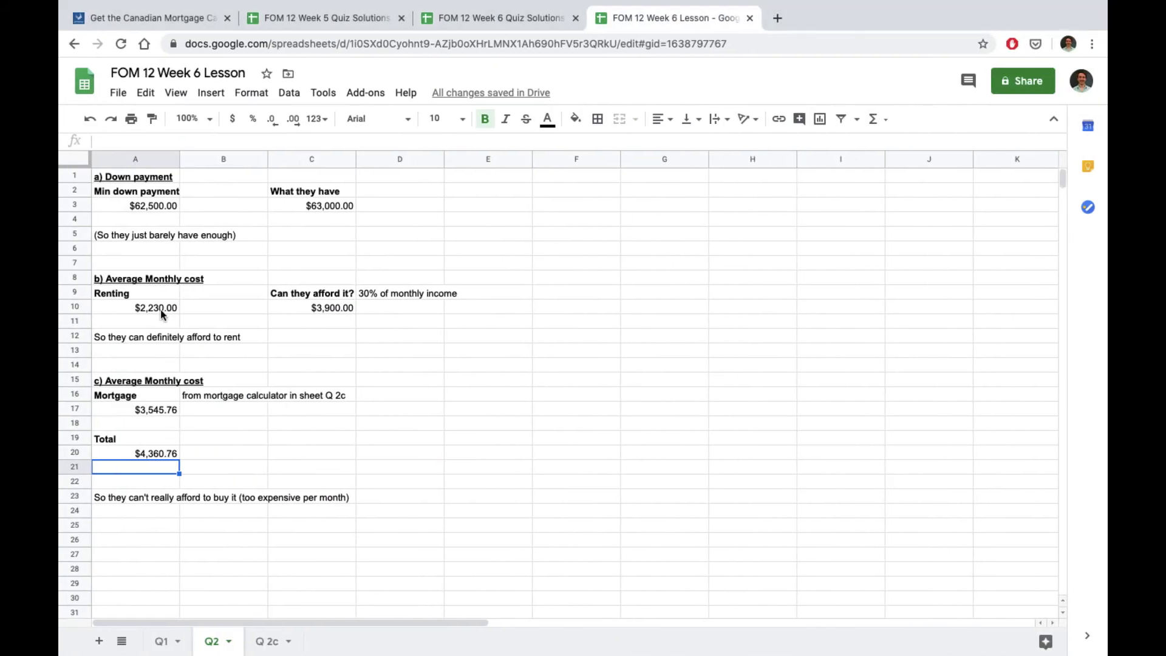
pyautogui.click(267, 641)
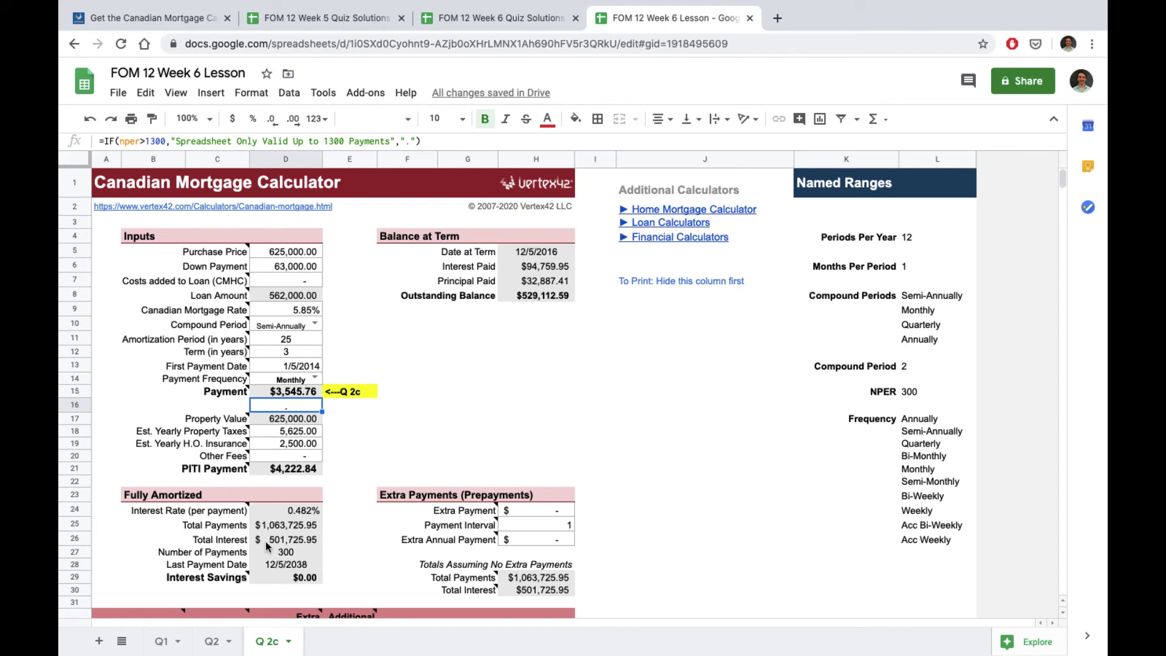
# Step: Check the $501,725.95 total interest in D26, then return to the OneNote question page
pyautogui.click(310, 542)
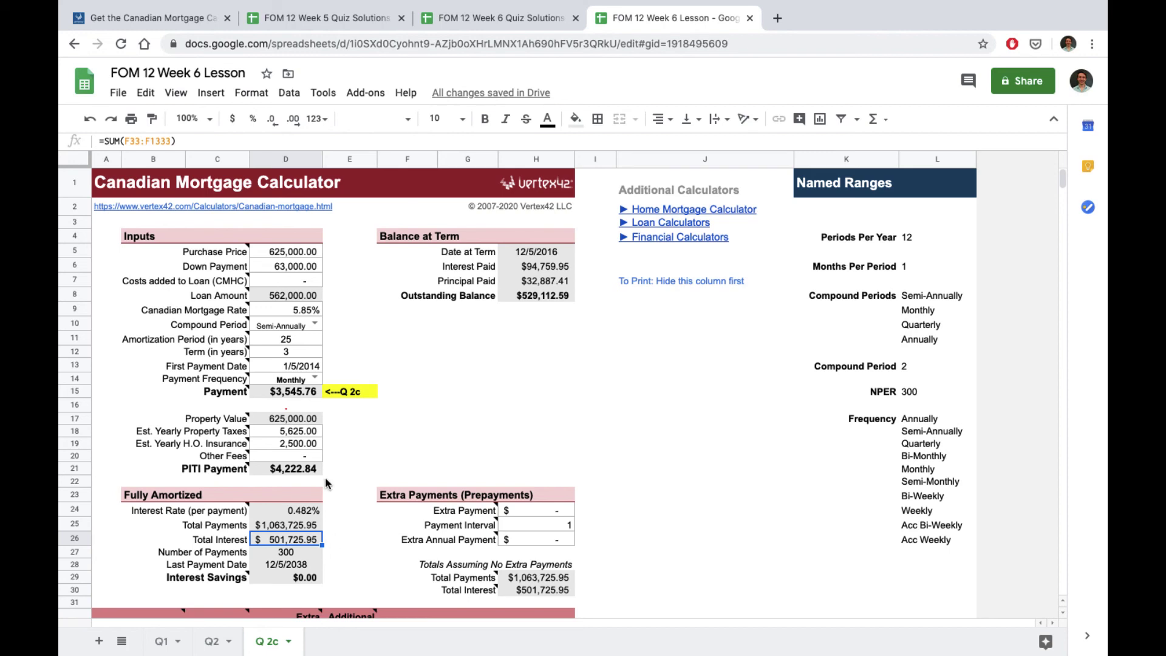
pyautogui.press('super+Tab')
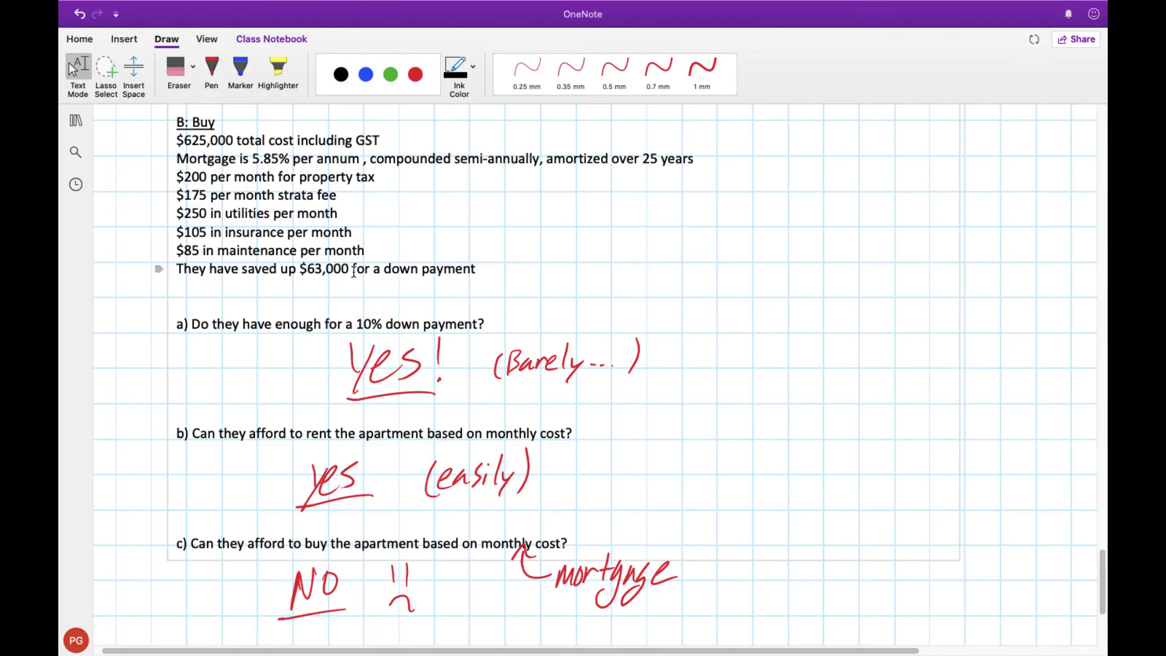
# Step: With the red 0.35 mm pen, draw an arrow pointing at the $2200 per month rent line
pyautogui.scroll(4, 354, 271)
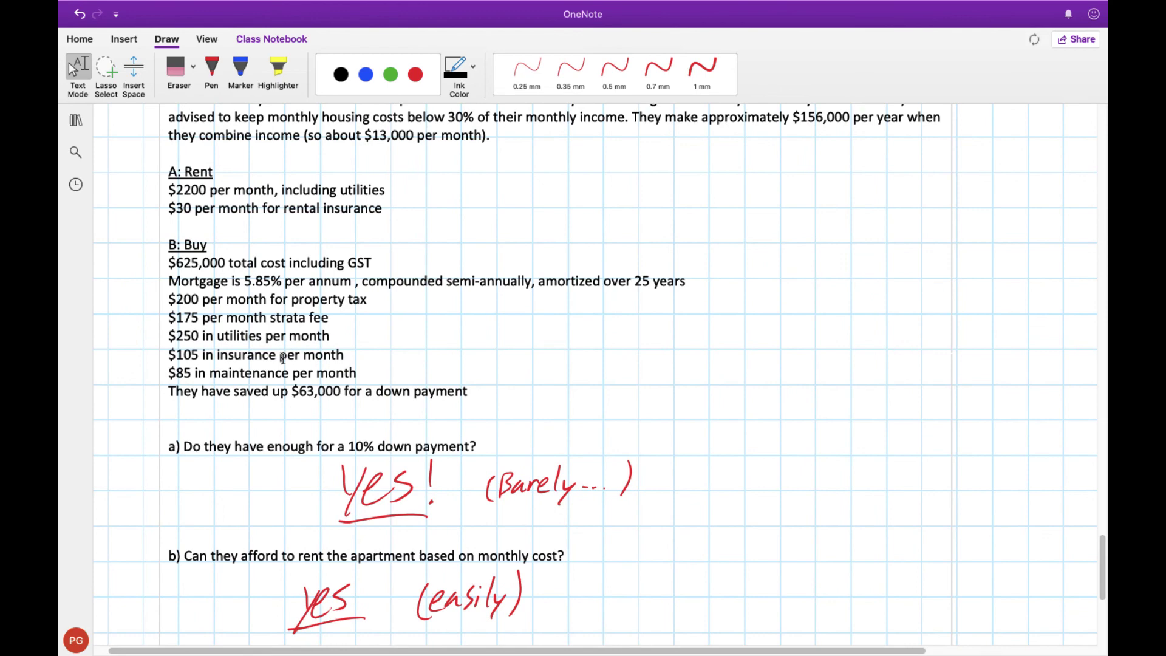
pyautogui.hotkey('alt', 'd')
pyautogui.press('p')
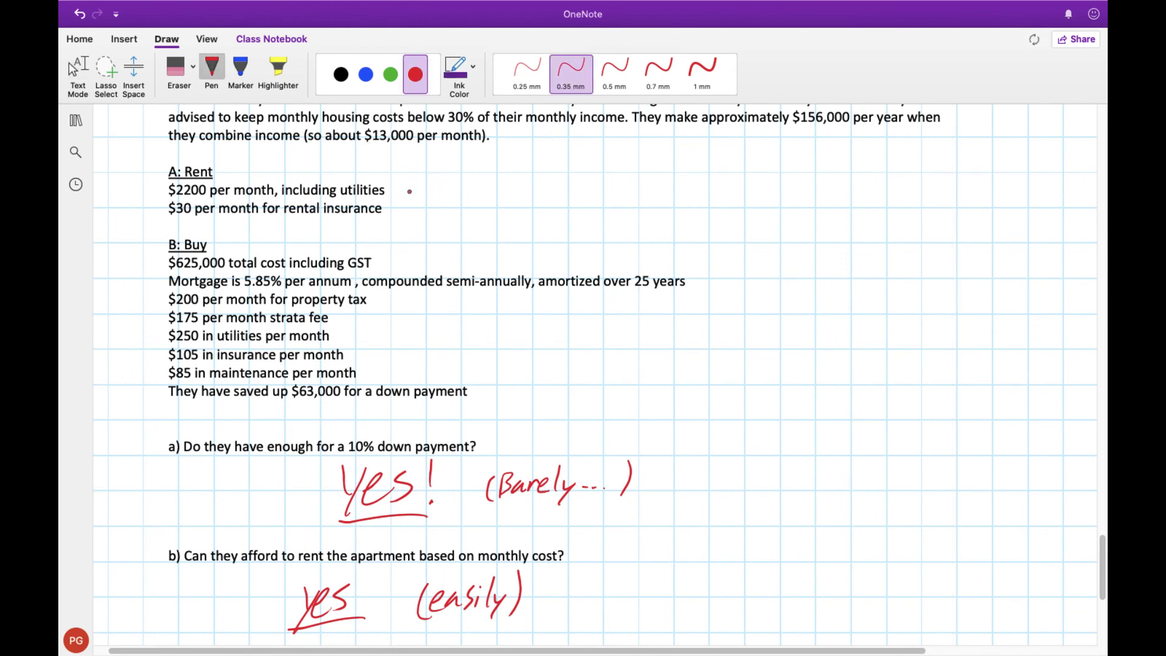
pyautogui.moveTo(404, 194)
pyautogui.mouseDown()
pyautogui.moveTo(456, 189)
pyautogui.moveTo(413, 203)
pyautogui.mouseUp()
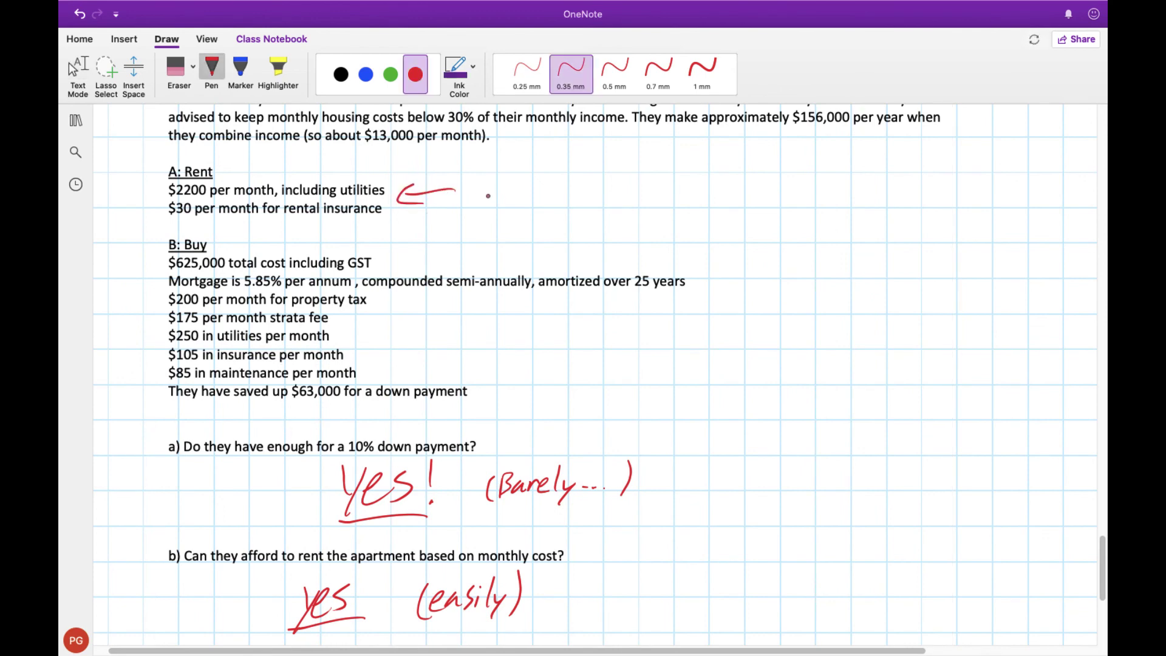